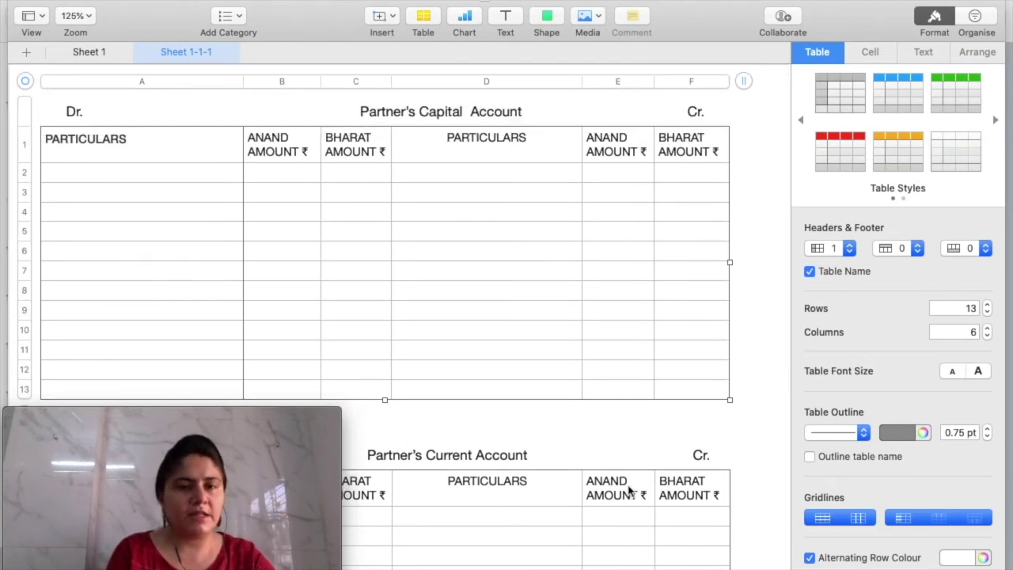
Enter "BY BALANCE B/D" as the first credit-side particular of the Partner's Capital Account in row 2
{"action": "scroll", "coordinate": [628, 491], "scroll_direction": "down", "scroll_amount": 8}
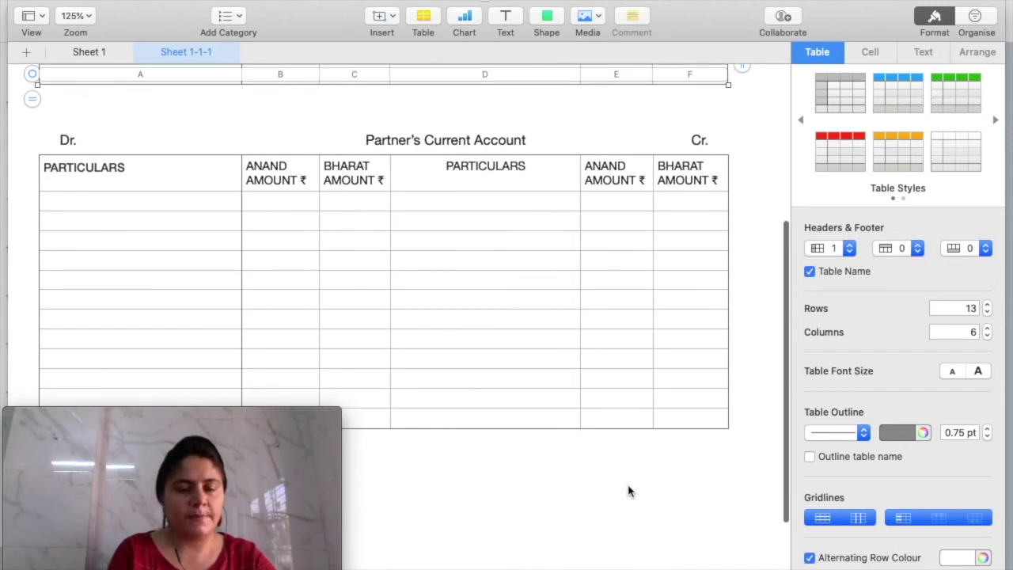
{"action": "scroll", "coordinate": [628, 491], "scroll_direction": "up", "scroll_amount": 6}
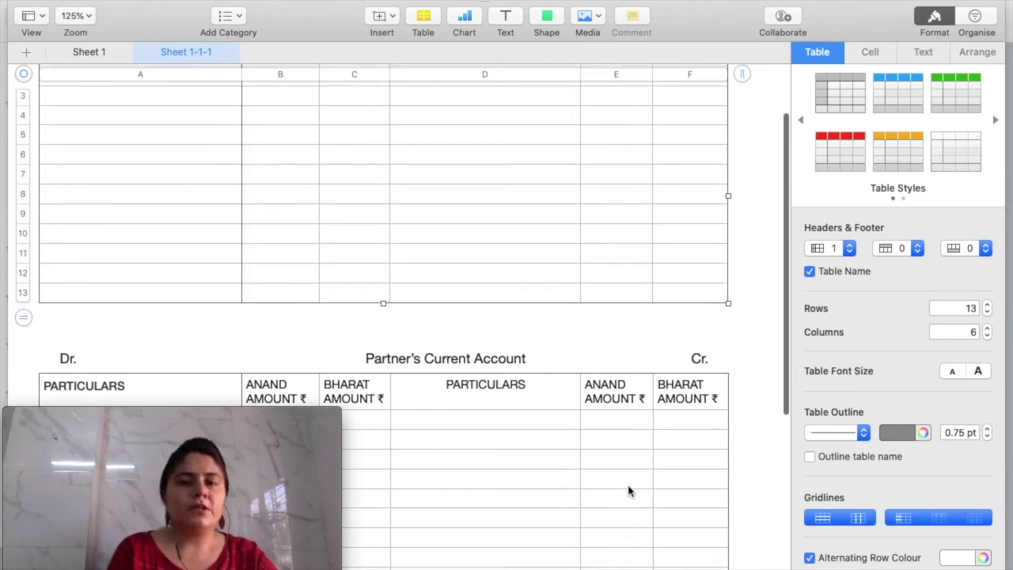
{"action": "scroll", "coordinate": [629, 492], "scroll_direction": "up", "scroll_amount": 2}
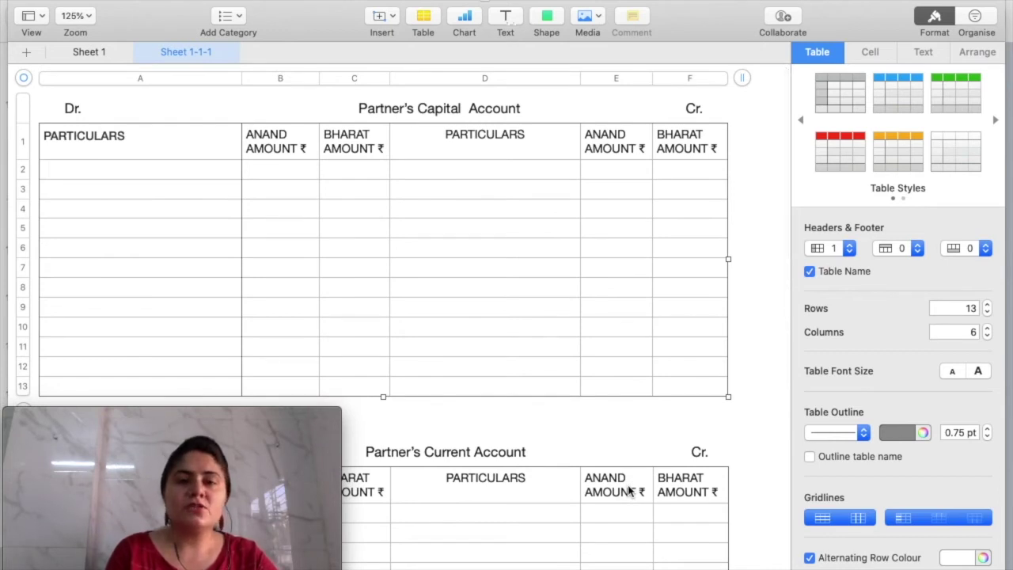
{"action": "left_click", "coordinate": [457, 176]}
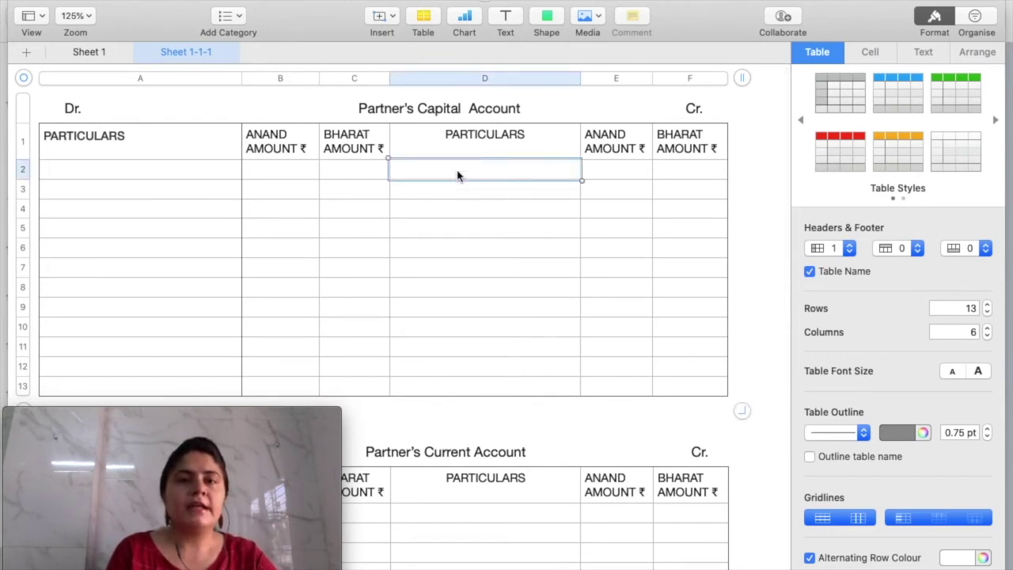
{"action": "type", "text": "by"}
{"action": "key", "text": "BackSpace"}
{"action": "key", "text": "BackSpace"}
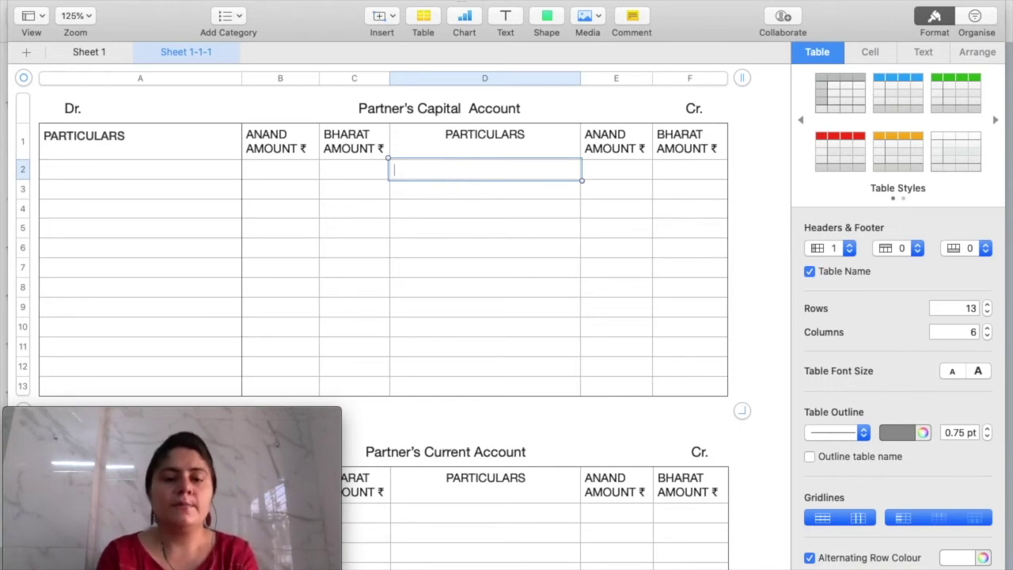
{"action": "type", "text": "BY "}
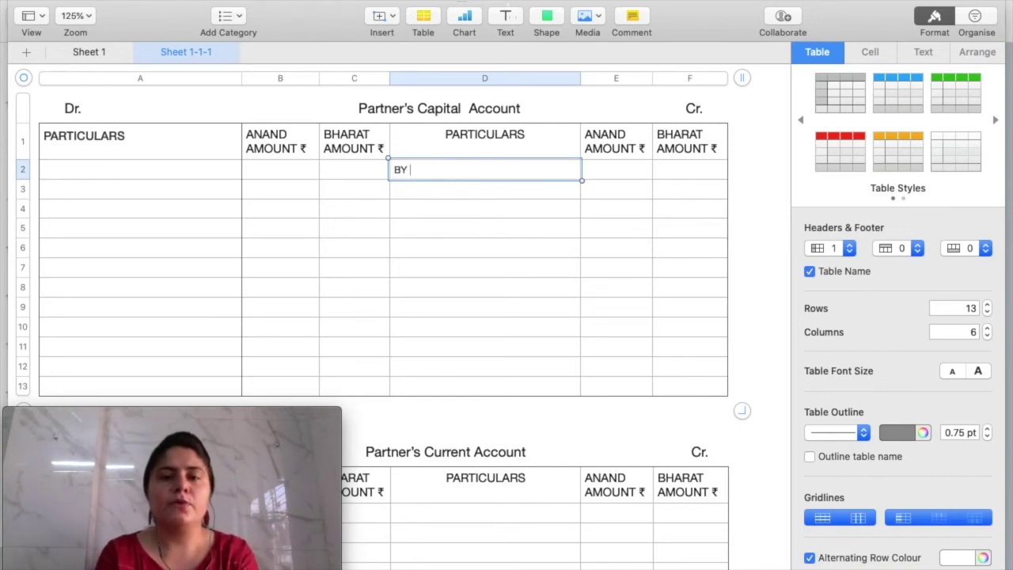
{"action": "type", "text": "BALANCE B/D"}
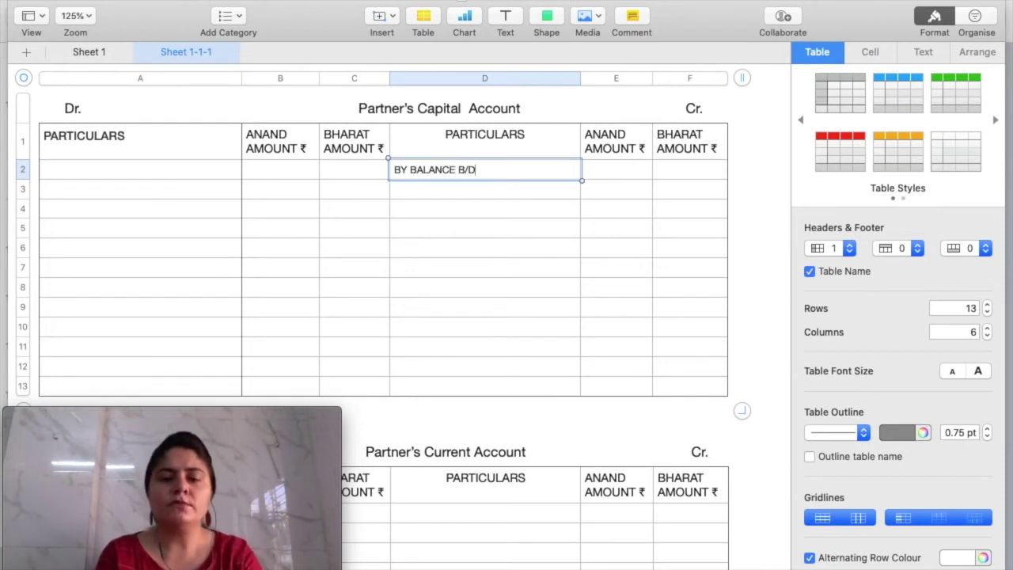
Enter the BY BALANCE B/D amounts in row 2: 60,000 for the first partner and 30,000 for the second
{"action": "left_click", "coordinate": [615, 170]}
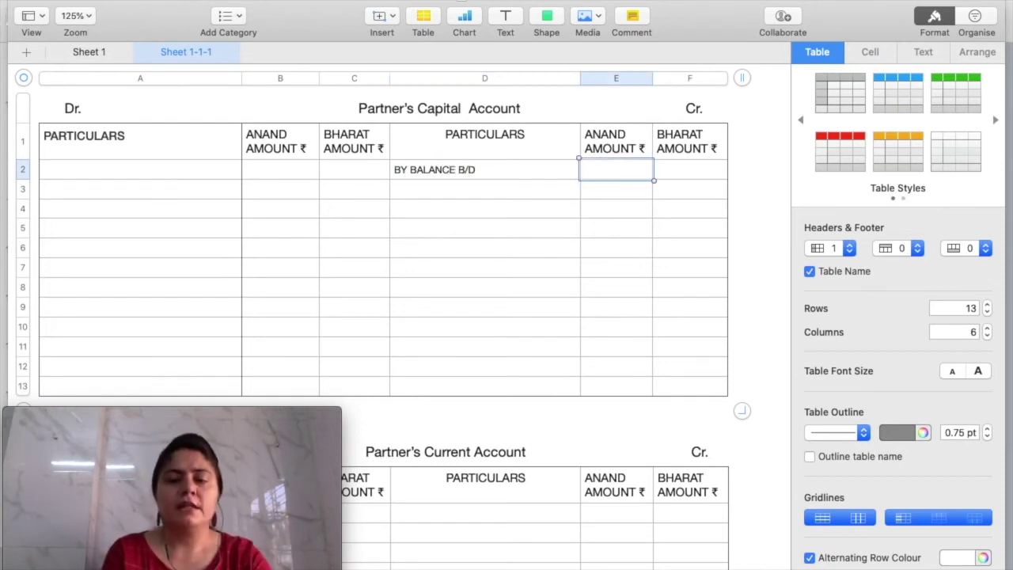
{"action": "type", "text": "60,000"}
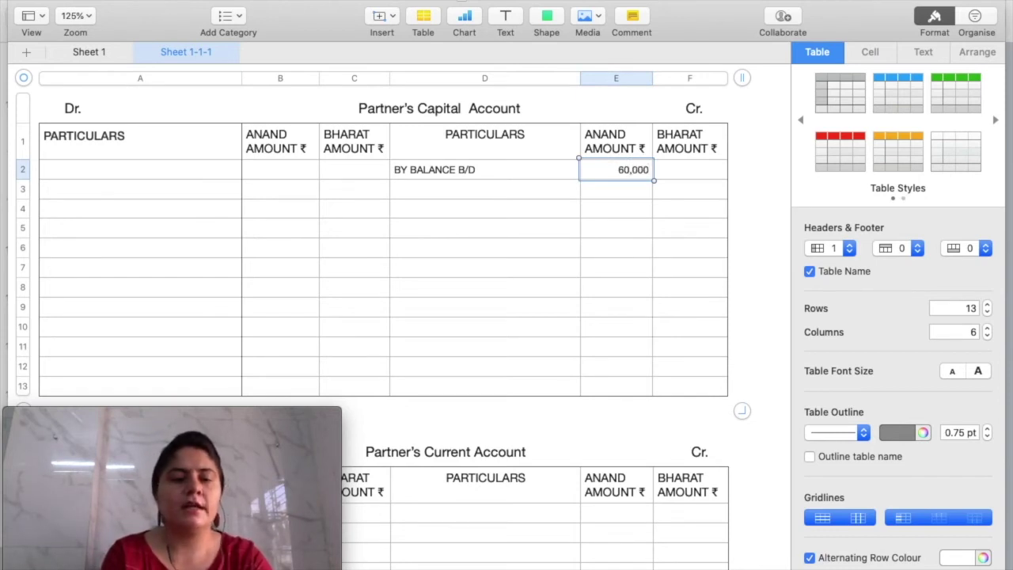
{"action": "left_click", "coordinate": [689, 169]}
{"action": "type", "text": "30,000"}
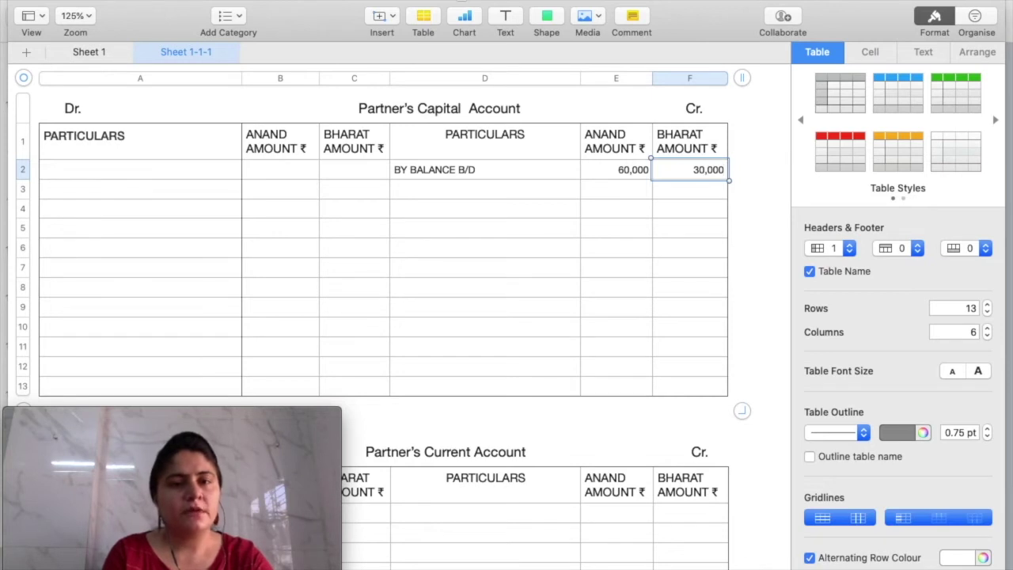
Record "TO DRAWINGS" on the debit side in row 2, with 12,000 for the first partner and 10,000 for the second
{"action": "left_click", "coordinate": [452, 186]}
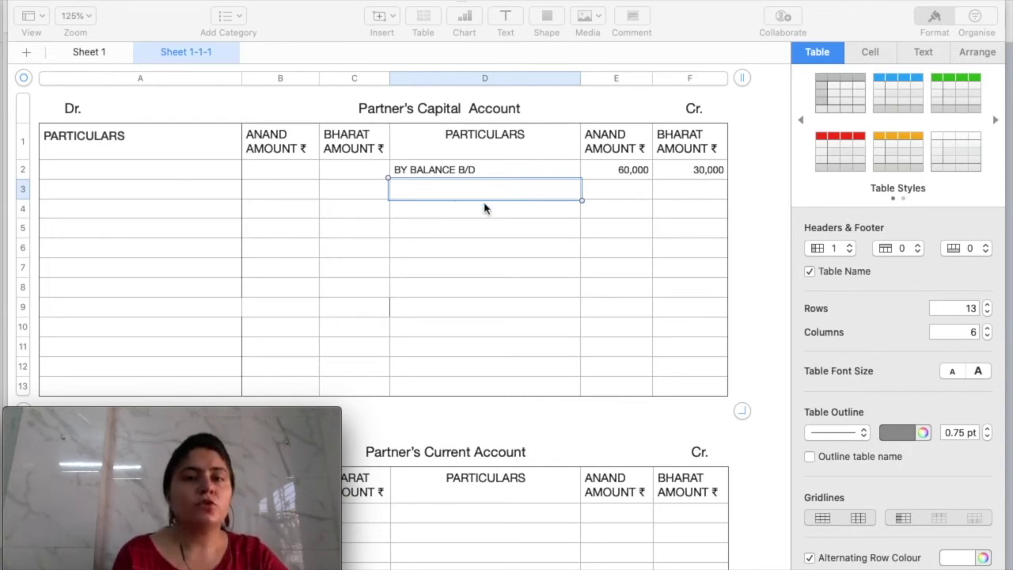
{"action": "left_click", "coordinate": [199, 176]}
{"action": "left_click", "coordinate": [200, 176]}
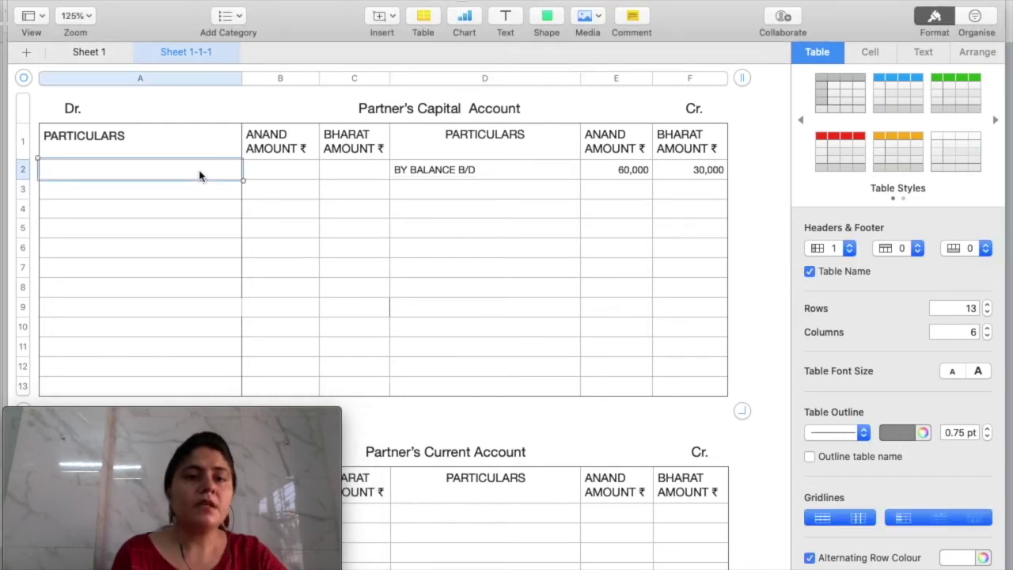
{"action": "type", "text": "TO DRAWINGS"}
{"action": "left_click", "coordinate": [280, 170]}
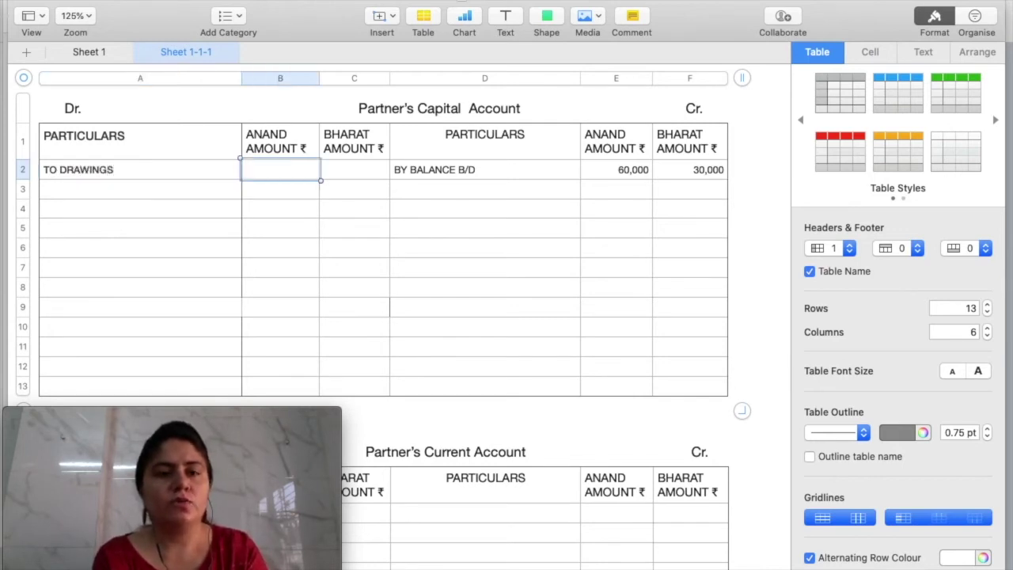
{"action": "type", "text": "12,000"}
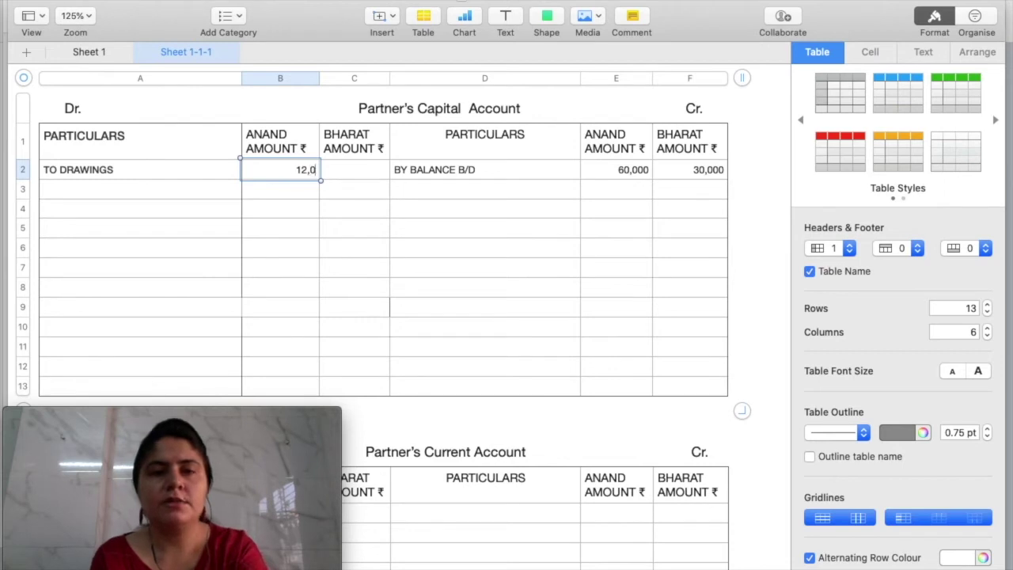
{"action": "left_click", "coordinate": [354, 169]}
{"action": "type", "text": "1"}
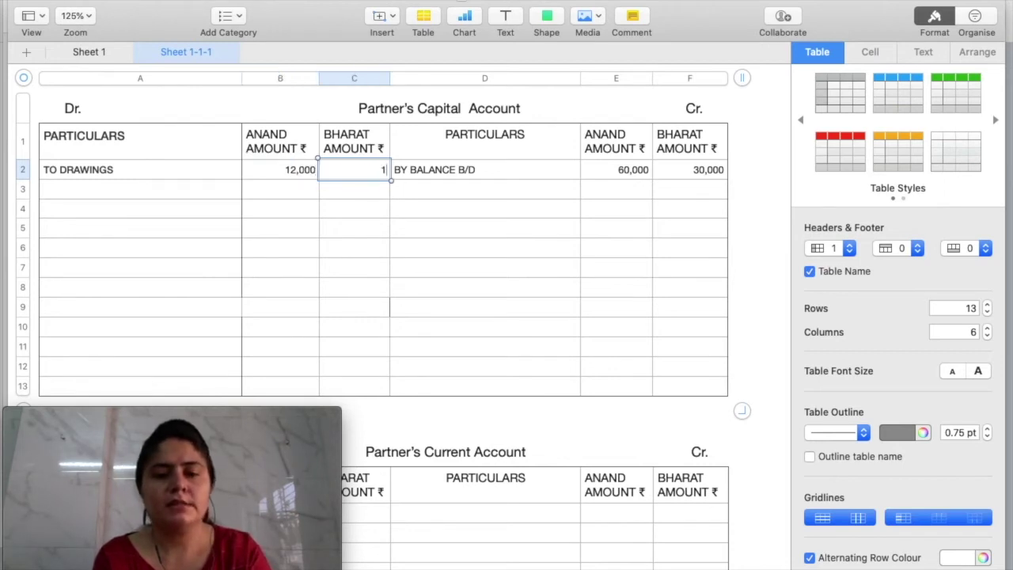
{"action": "type", "text": "0,000"}
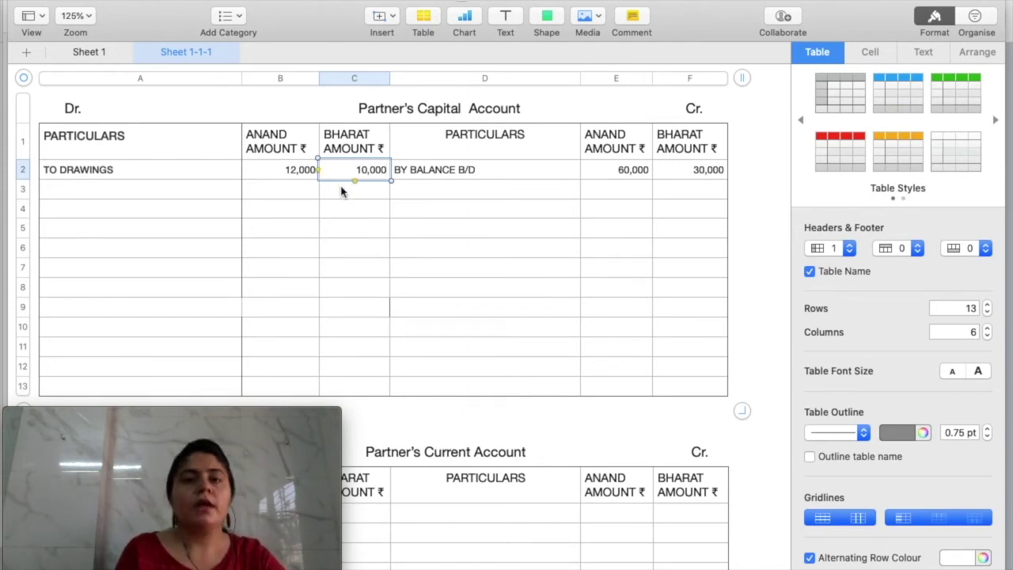
Record "BY INTEREST ON CAPITAL" on the credit side in row 3, with 6,000 for the first partner and 3,000 for the second
{"action": "left_click", "coordinate": [431, 192]}
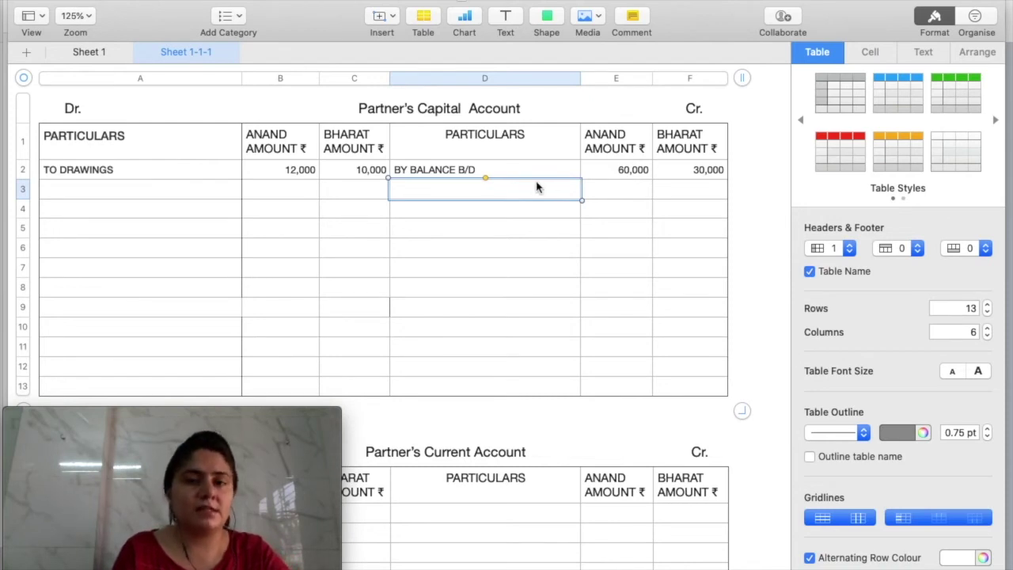
{"action": "type", "text": "BY "}
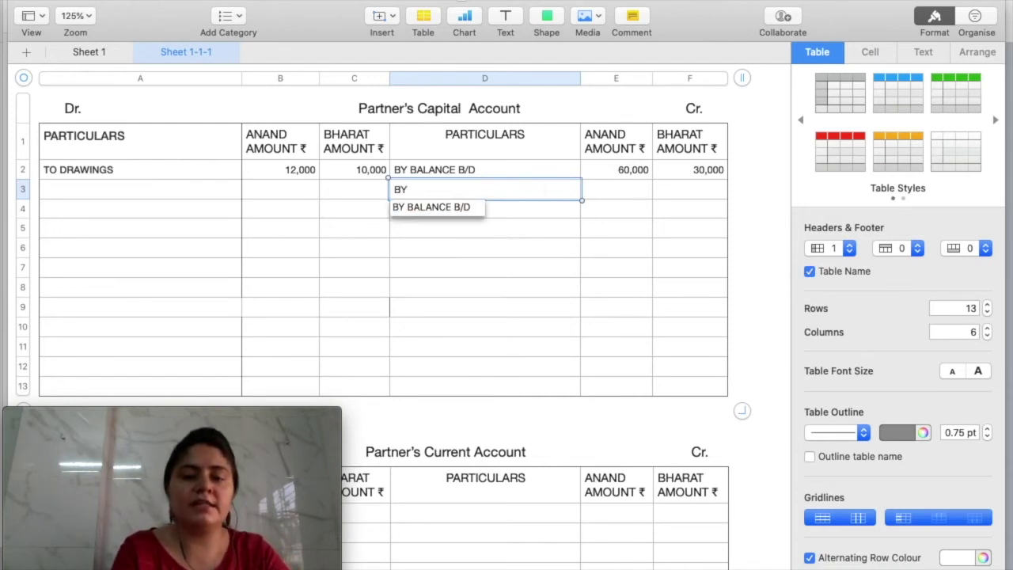
{"action": "type", "text": "INT"}
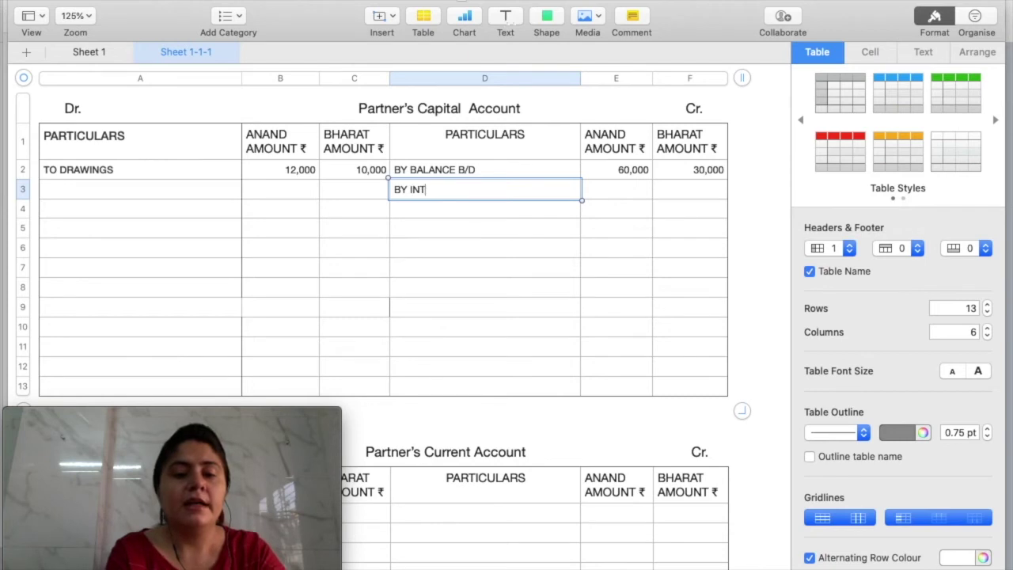
{"action": "type", "text": "EREST O"}
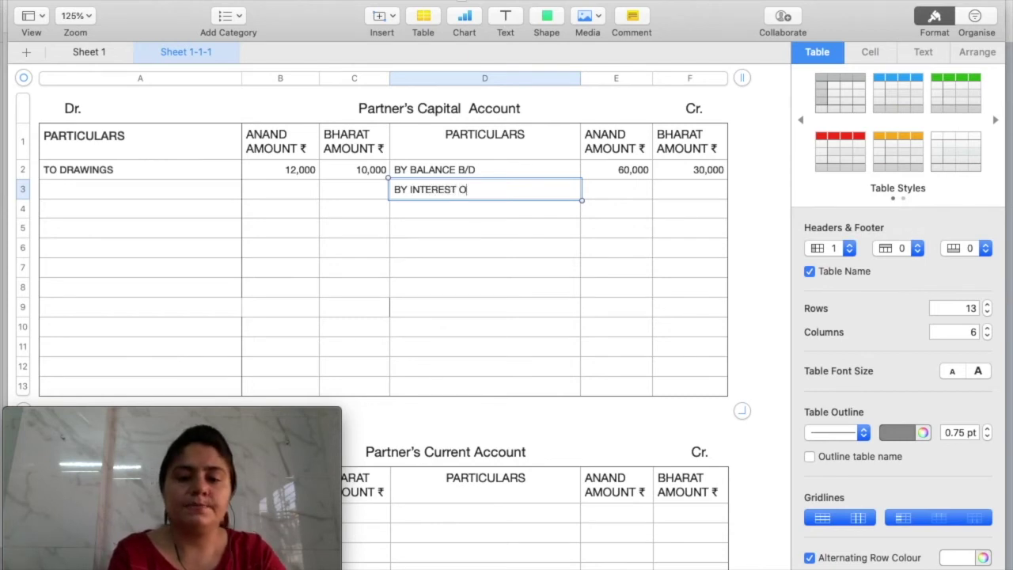
{"action": "type", "text": "N CAPITAL"}
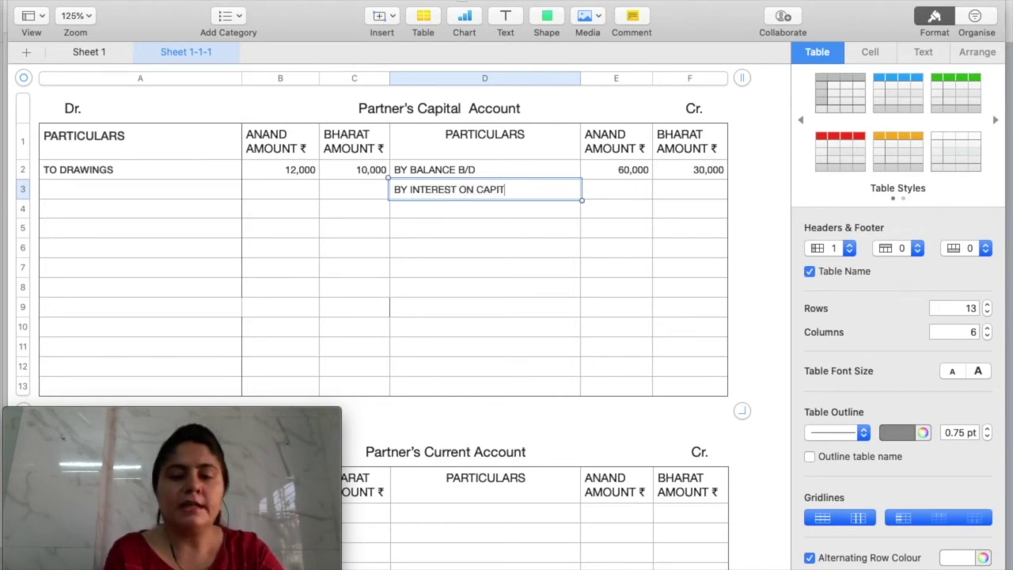
{"action": "left_click", "coordinate": [616, 189]}
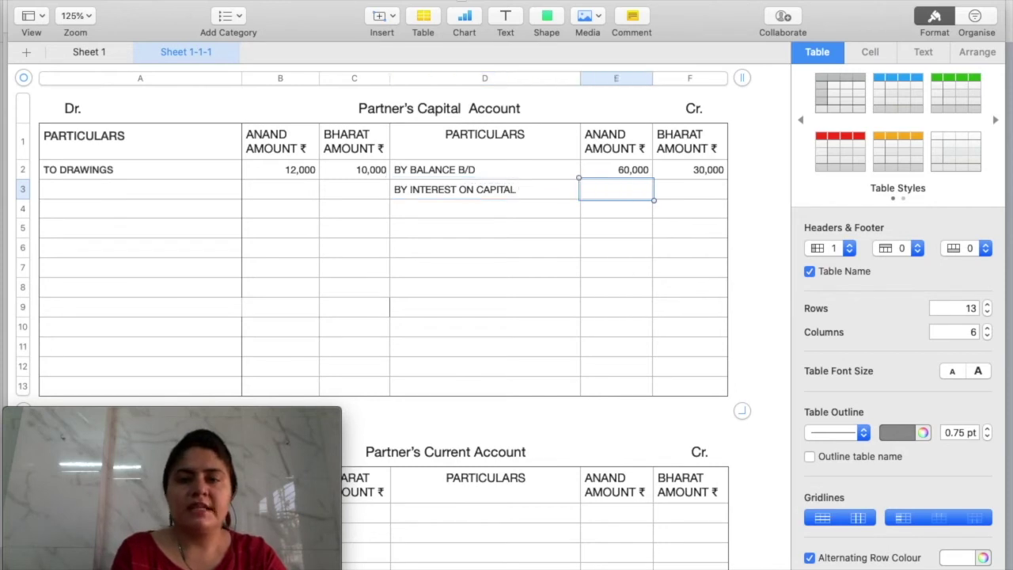
{"action": "type", "text": "6,000"}
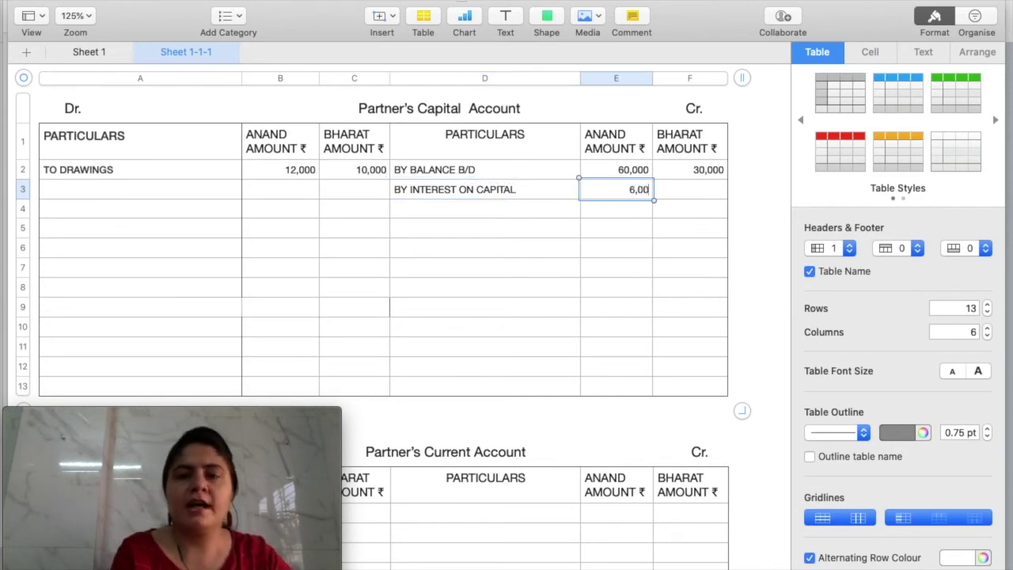
{"action": "left_click", "coordinate": [689, 189]}
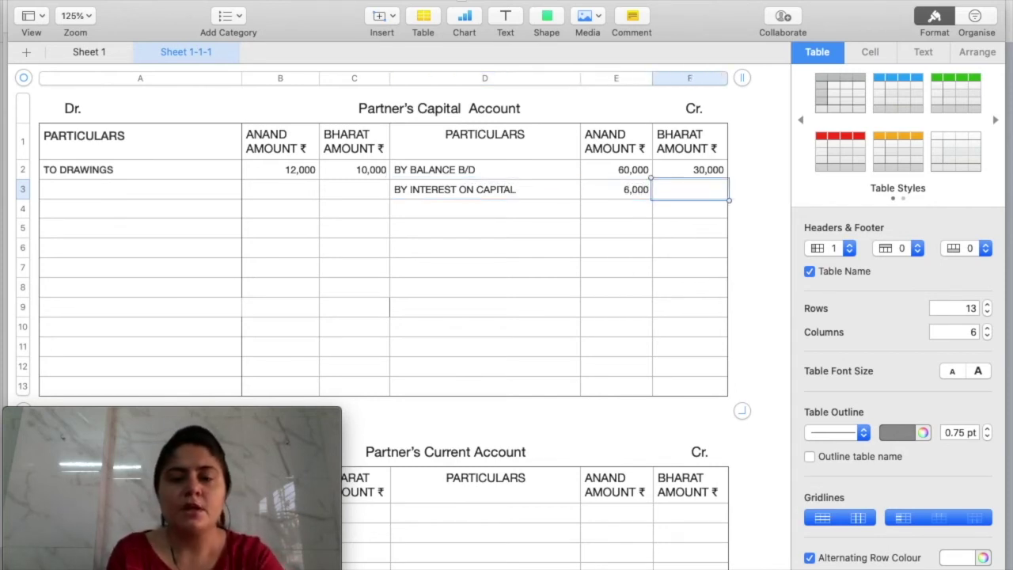
{"action": "type", "text": "3,0000"}
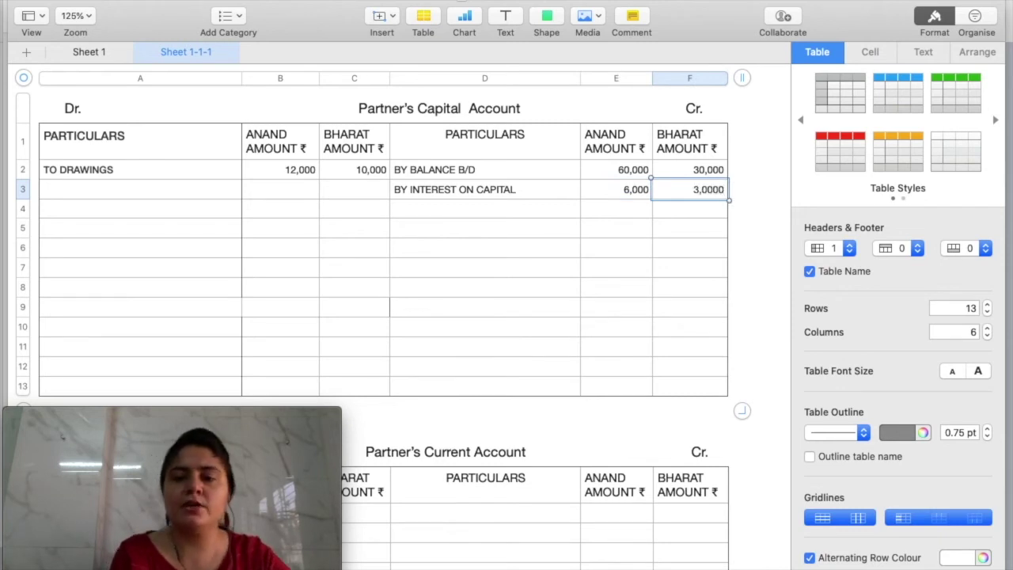
{"action": "key", "text": "BackSpace"}
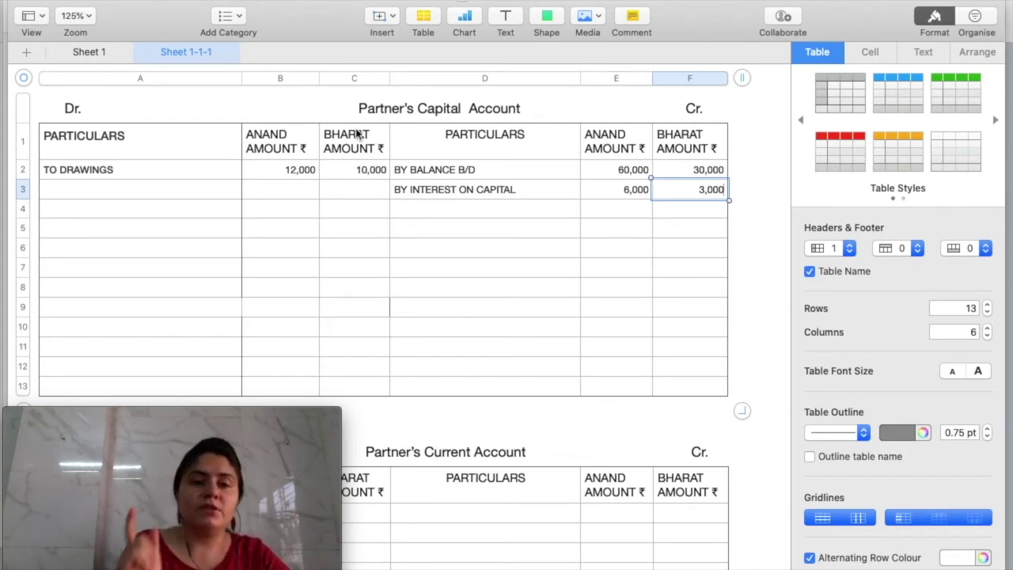
Record "TO INTEREST ON DRAWINGS" on the debit side in row 3, with 720 for the first partner and 600 for the second
{"action": "left_click", "coordinate": [122, 196]}
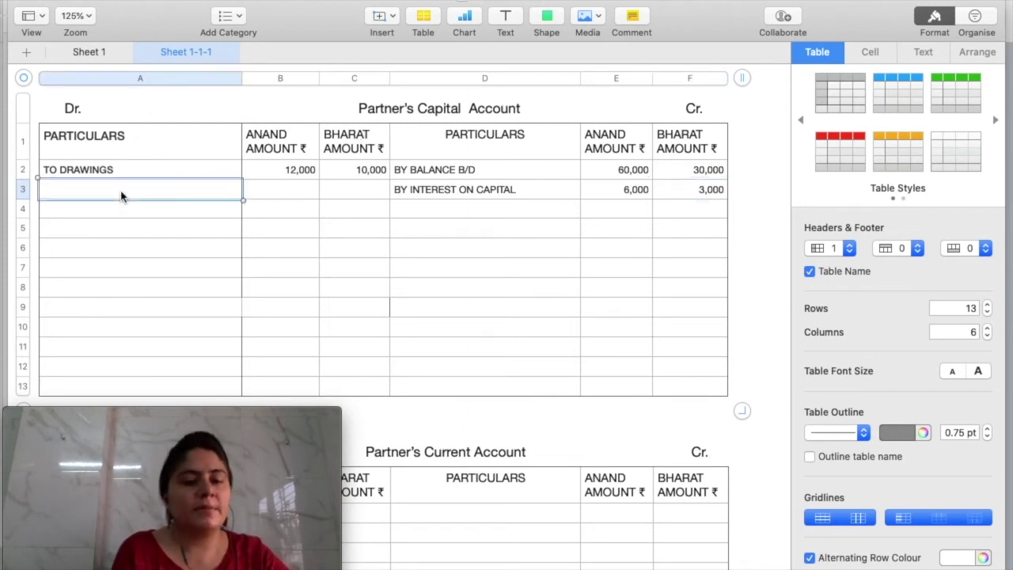
{"action": "type", "text": "TO "}
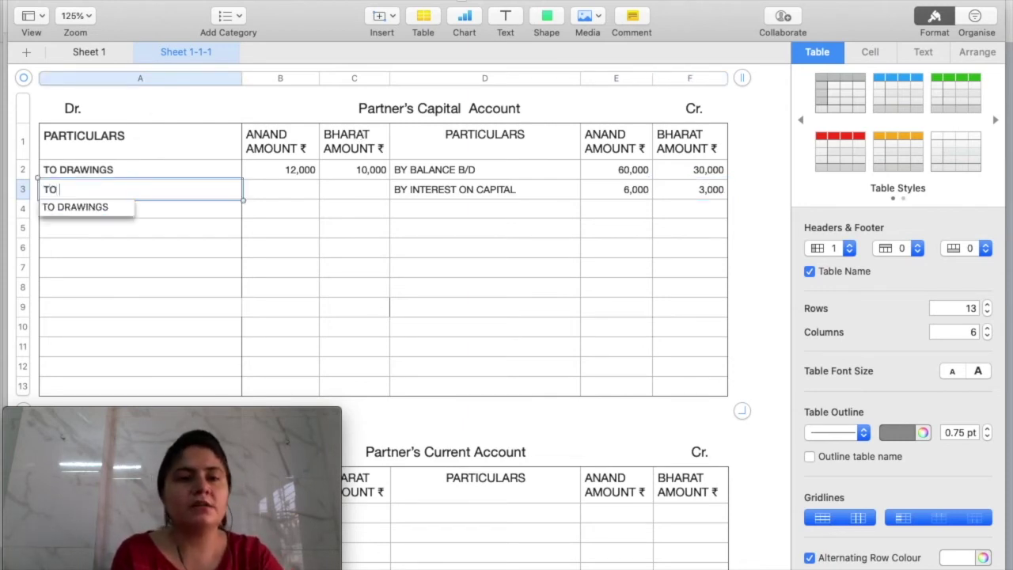
{"action": "type", "text": "INTERE"}
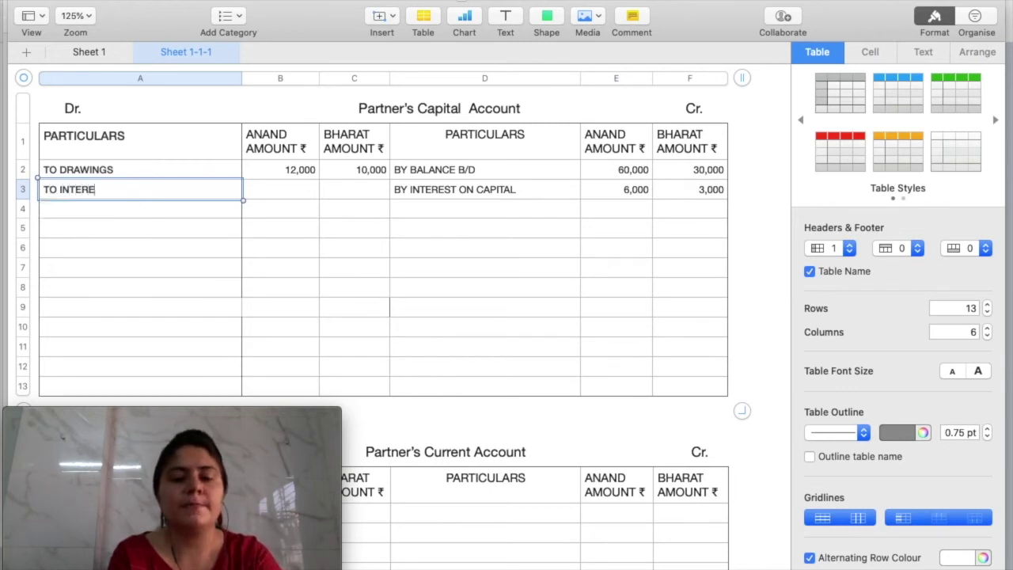
{"action": "type", "text": "ST ON DRA"}
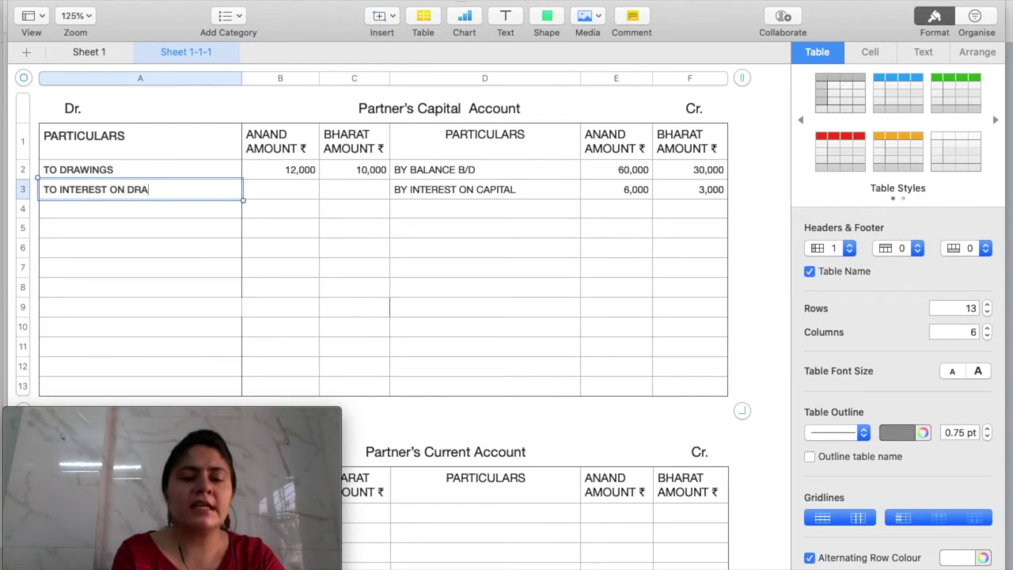
{"action": "type", "text": "WINGS"}
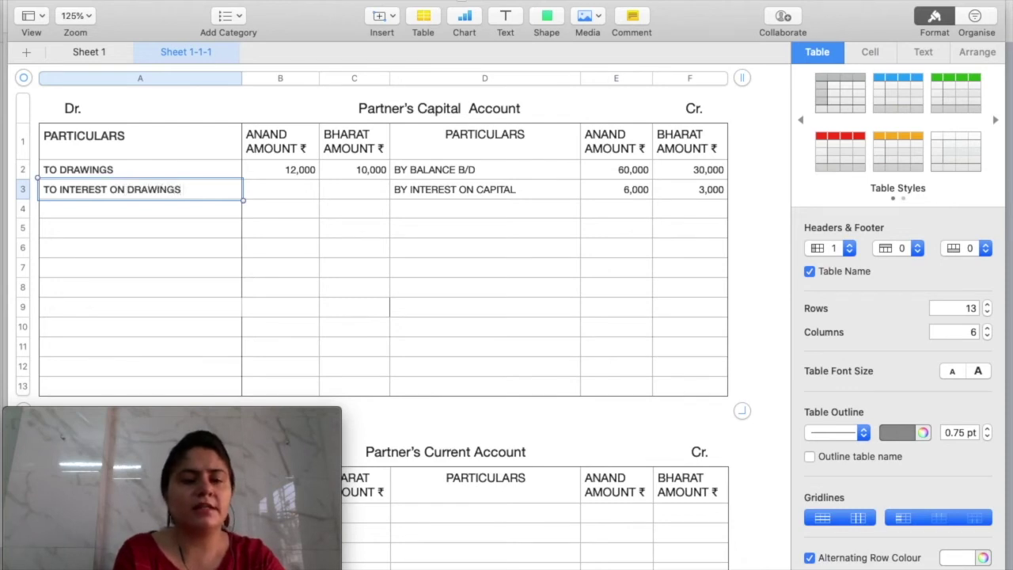
{"action": "left_click", "coordinate": [280, 189]}
{"action": "type", "text": "720"}
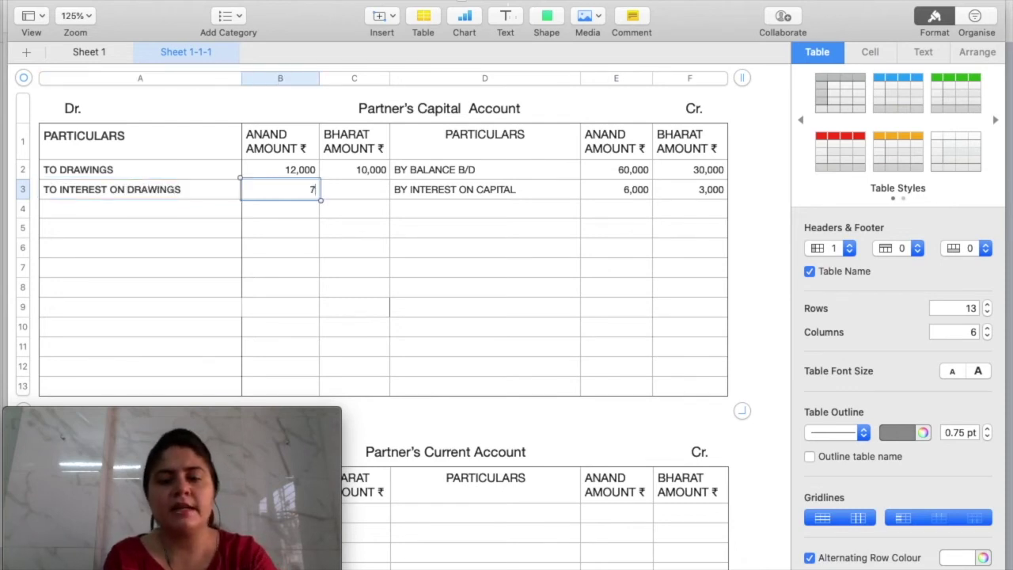
{"action": "key", "text": "Tab"}
{"action": "type", "text": "600"}
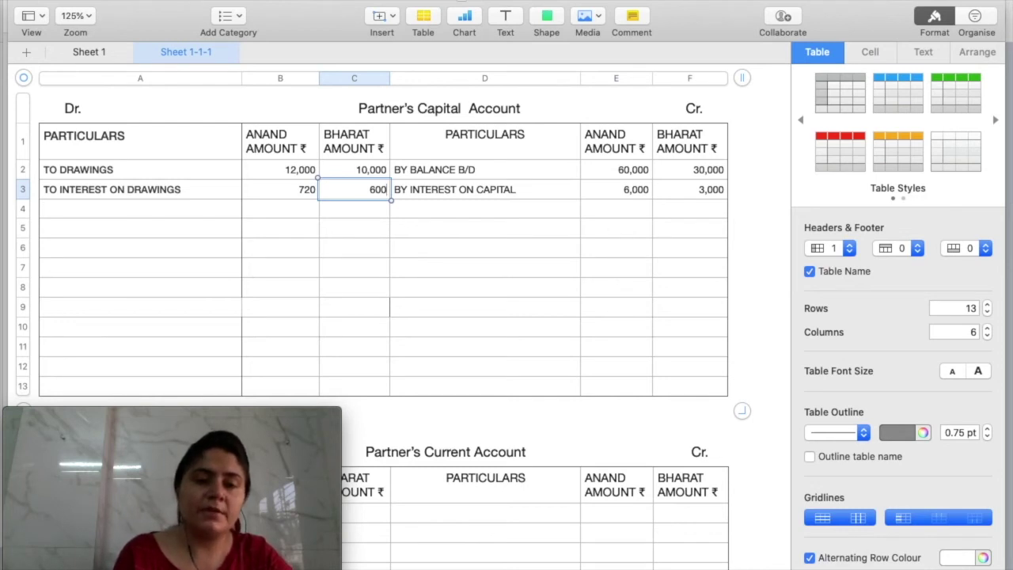
Record "BY SALARY" on the credit side in row 4, with 30,000 for the first partner
{"action": "left_click", "coordinate": [416, 209]}
{"action": "type", "text": "BY"}
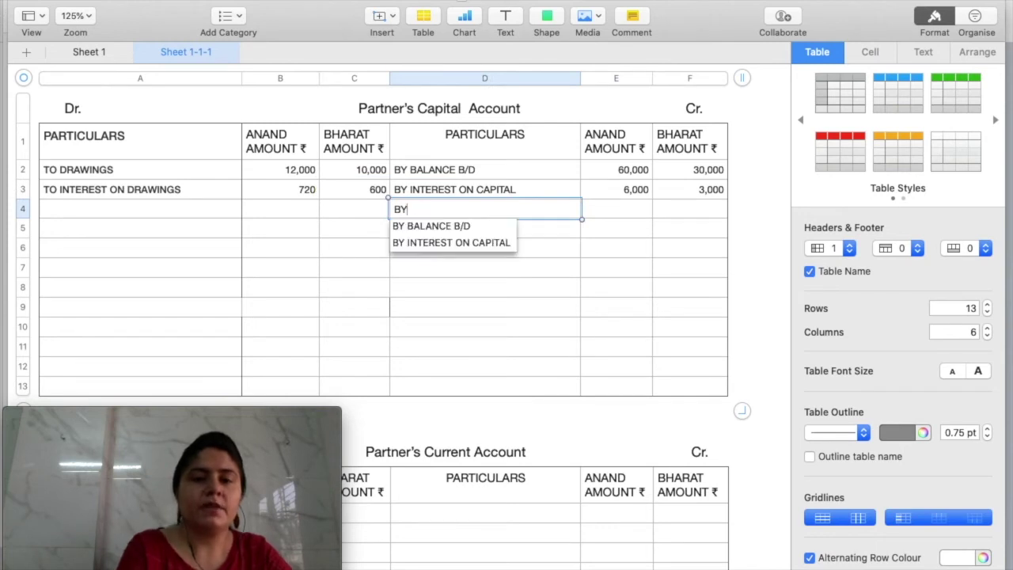
{"action": "type", "text": " SALARY"}
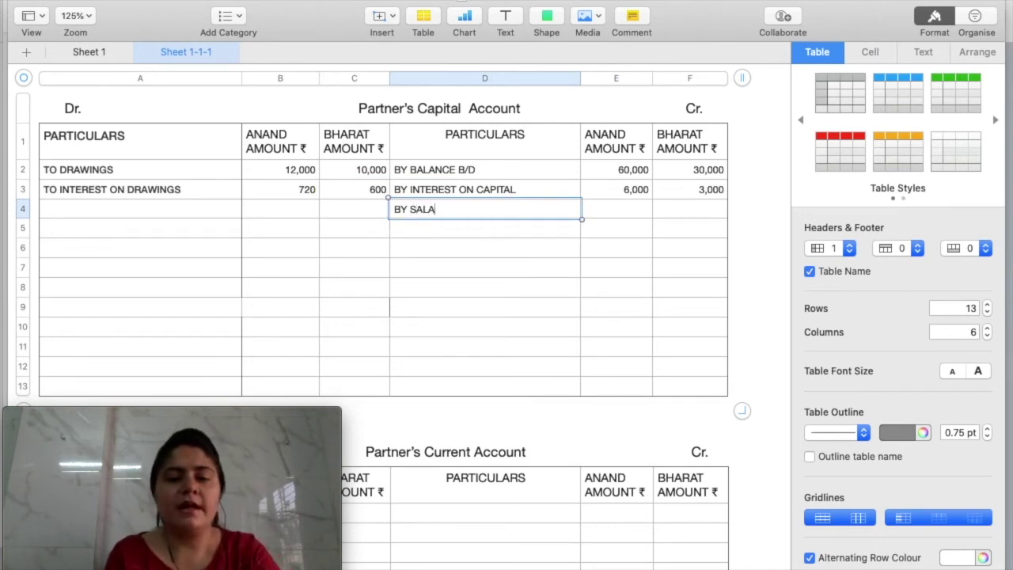
{"action": "left_click", "coordinate": [616, 209]}
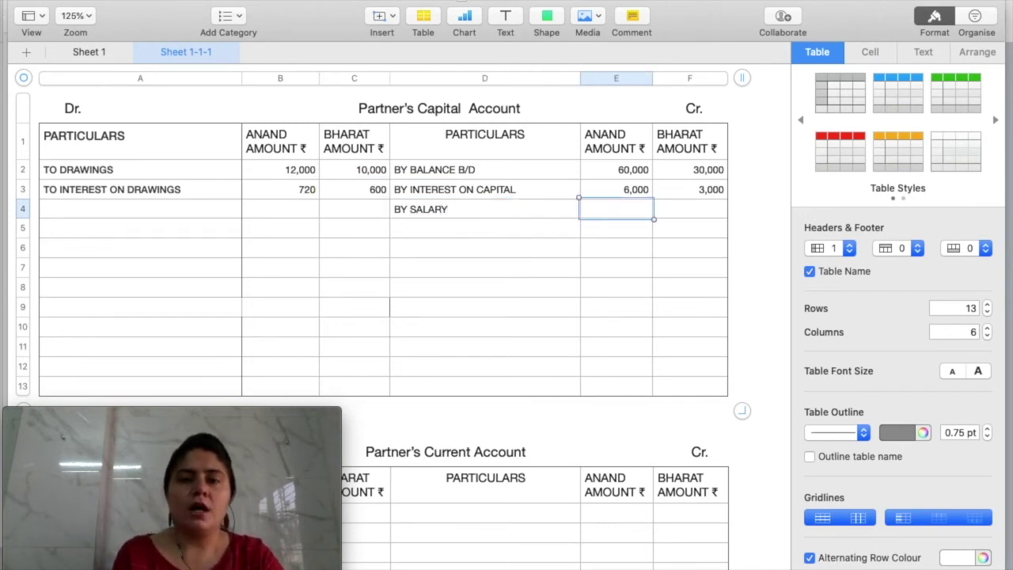
{"action": "type", "text": "30"}
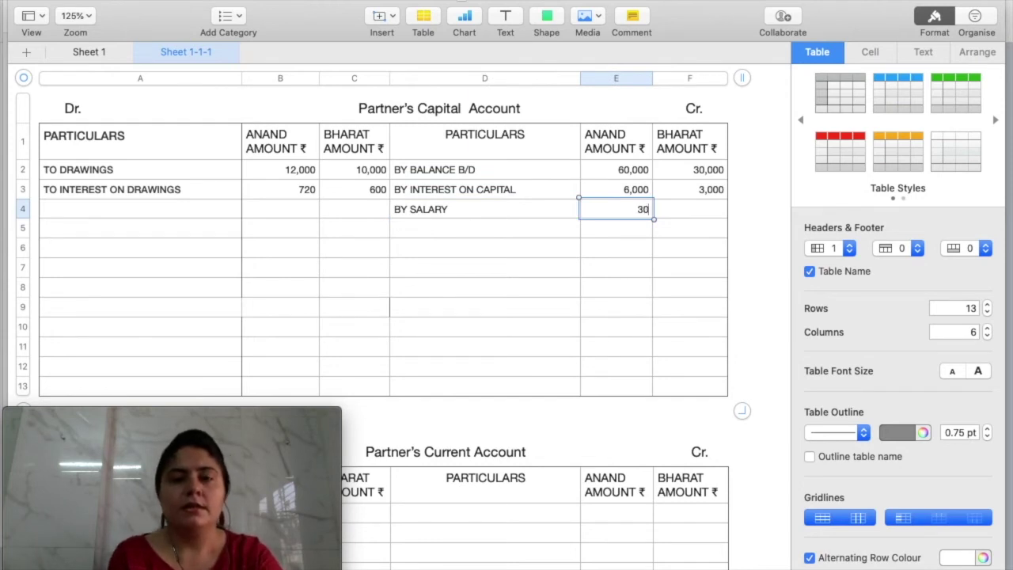
{"action": "type", "text": ",000"}
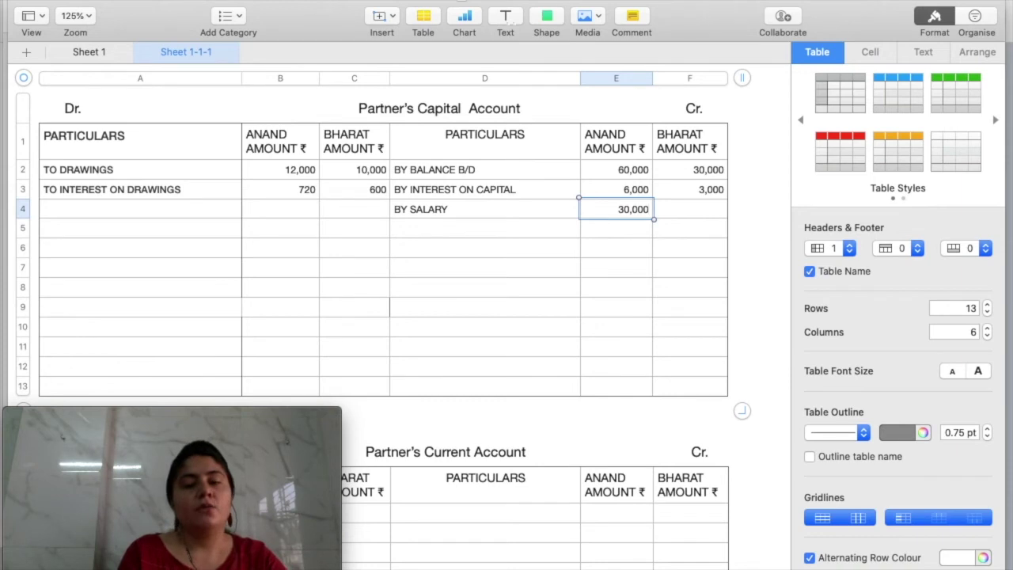
Record "BY COMMISSION" on the credit side in row 5, with 15,000 for the second partner
{"action": "left_click", "coordinate": [428, 232]}
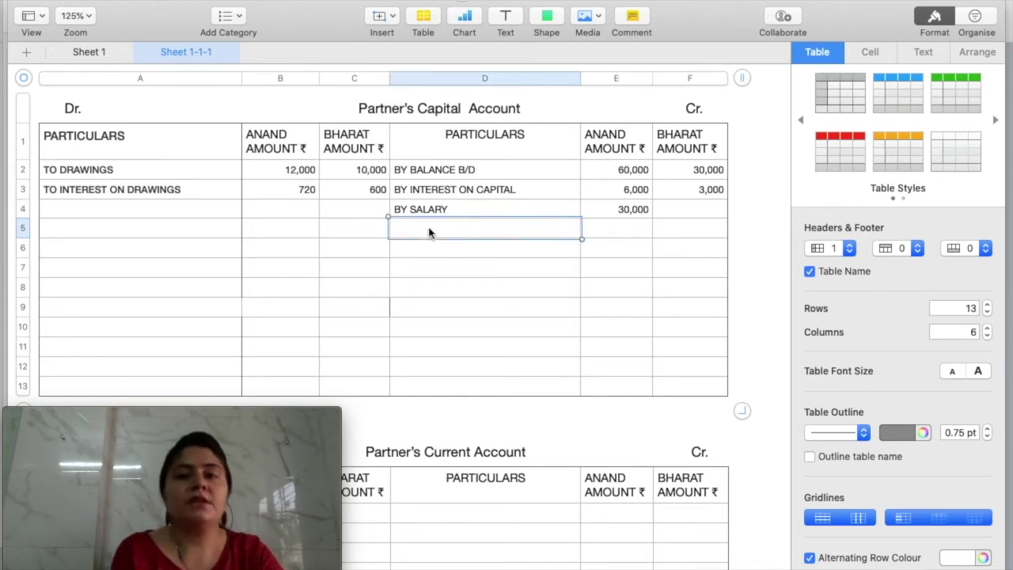
{"action": "type", "text": "BY"}
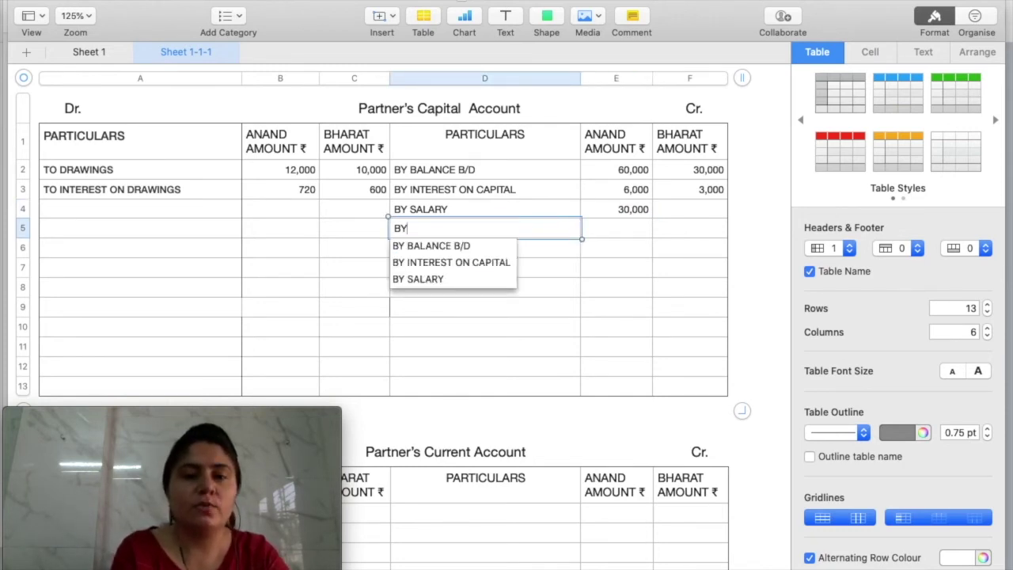
{"action": "type", "text": " COMMISSION"}
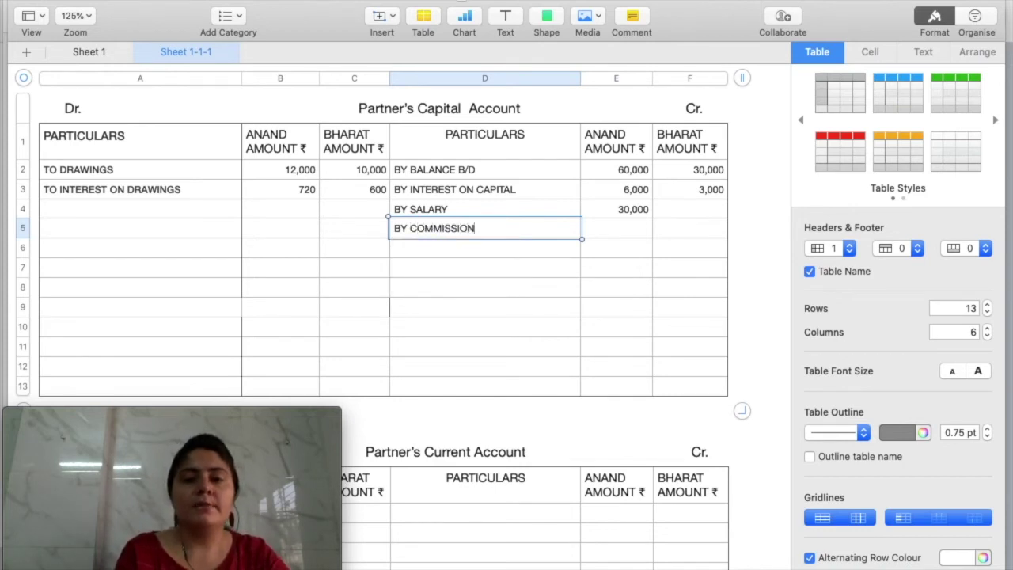
{"action": "key", "text": "Tab"}
{"action": "key", "text": "Tab"}
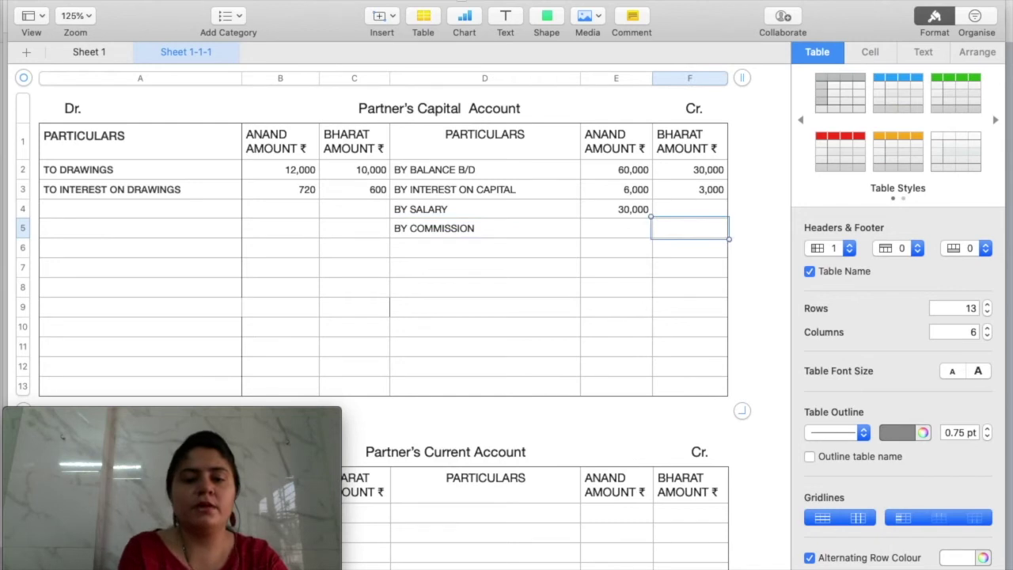
{"action": "type", "text": "15,000"}
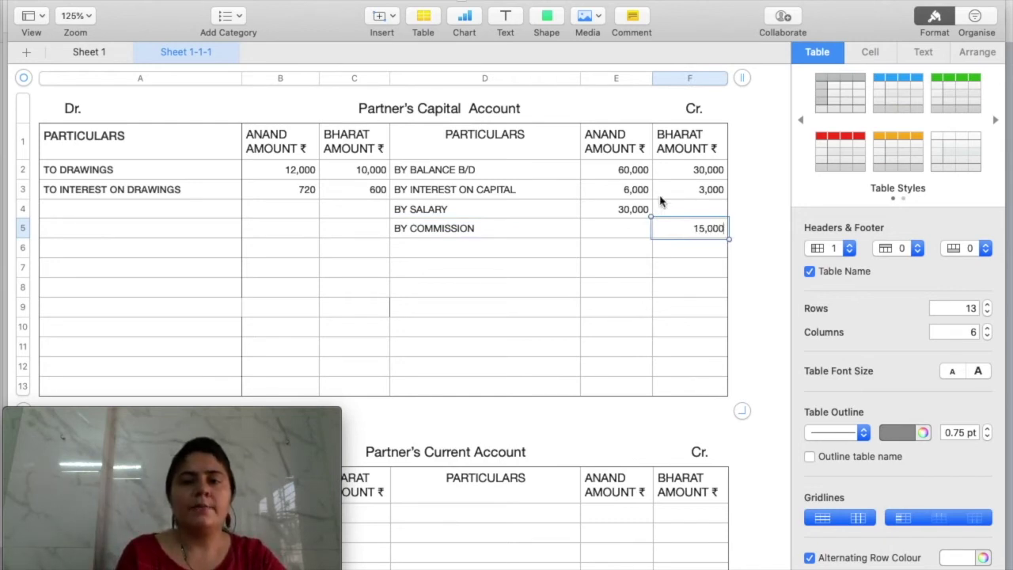
Fill the second partner's salary cell and the first partner's commission cell with dashes to mark them as nil
{"action": "left_click", "coordinate": [678, 212]}
{"action": "type", "text": "--"}
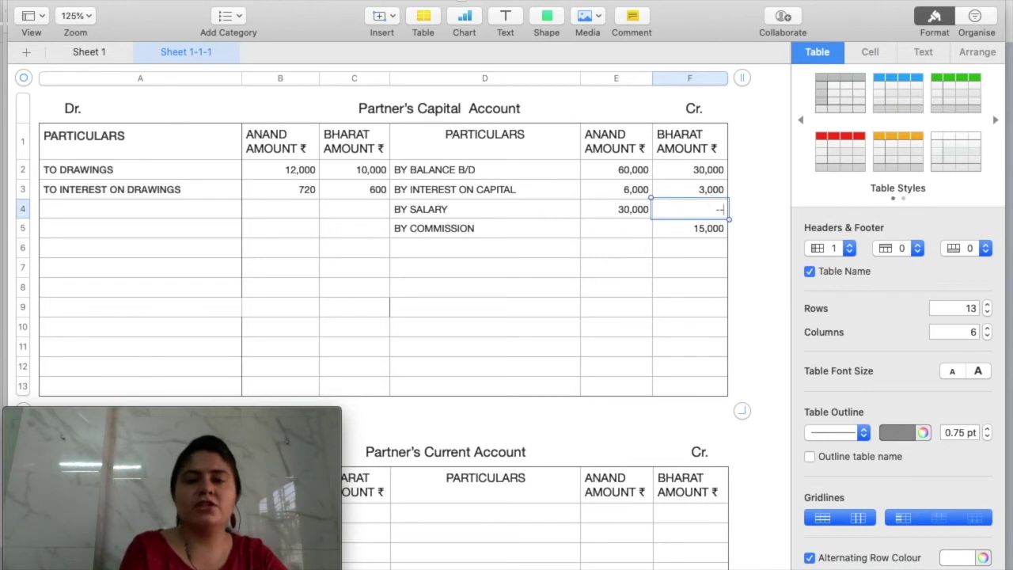
{"action": "left_click", "coordinate": [630, 233]}
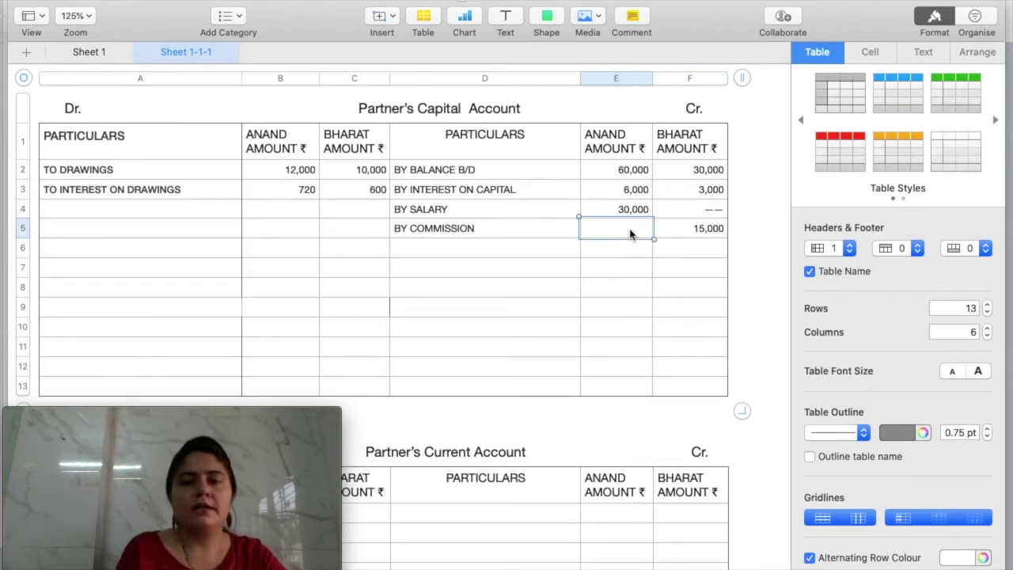
{"action": "type", "text": "---"}
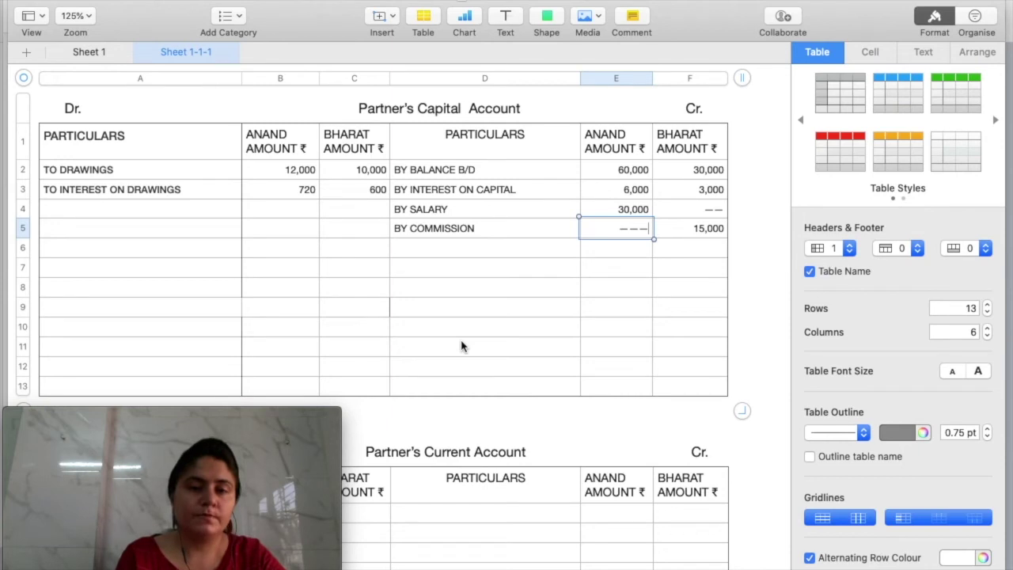
Write the working "60,000/5= 12,000 X2= 24000" in cell D12 of the Partner's Current Account table
{"action": "scroll", "coordinate": [477, 423], "scroll_direction": "down", "scroll_amount": 10}
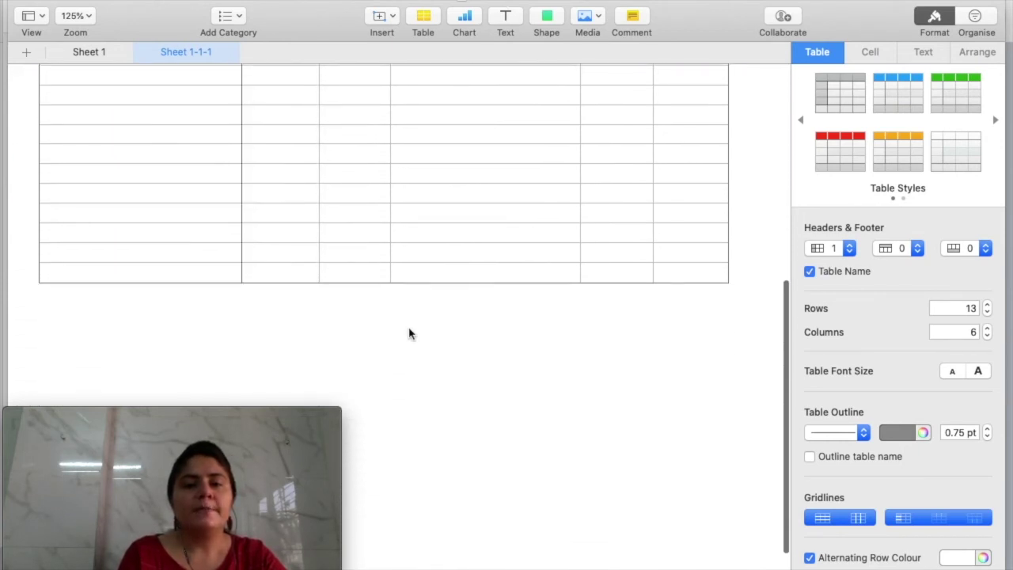
{"action": "left_click", "coordinate": [409, 325]}
{"action": "double_click", "coordinate": [421, 261]}
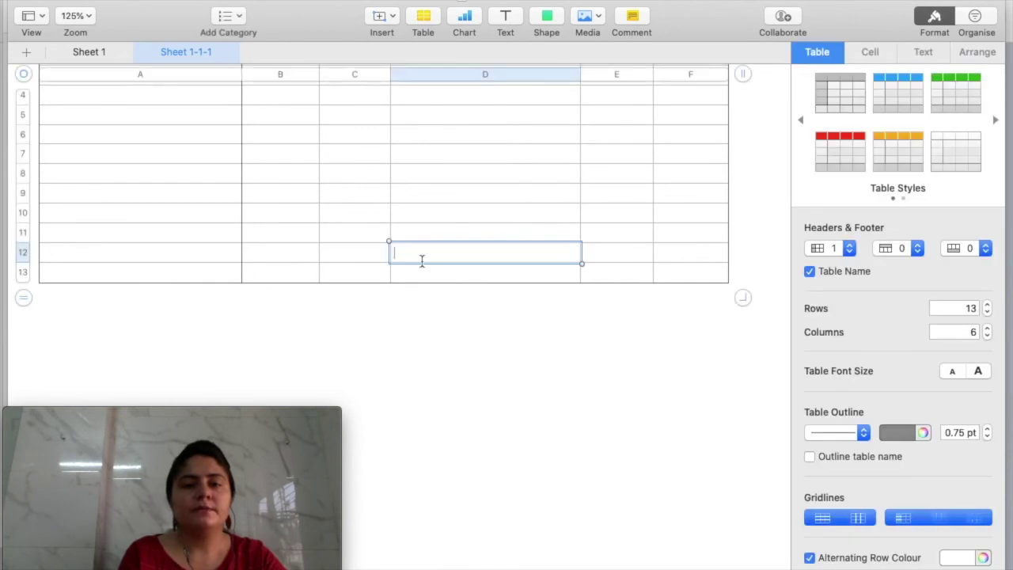
{"action": "type", "text": "60,"}
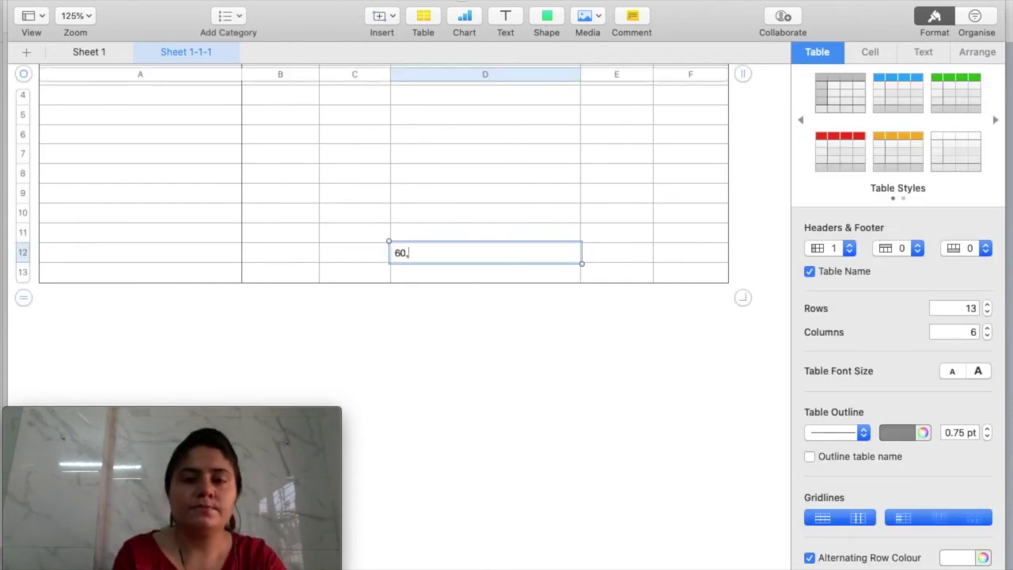
{"action": "type", "text": "000"}
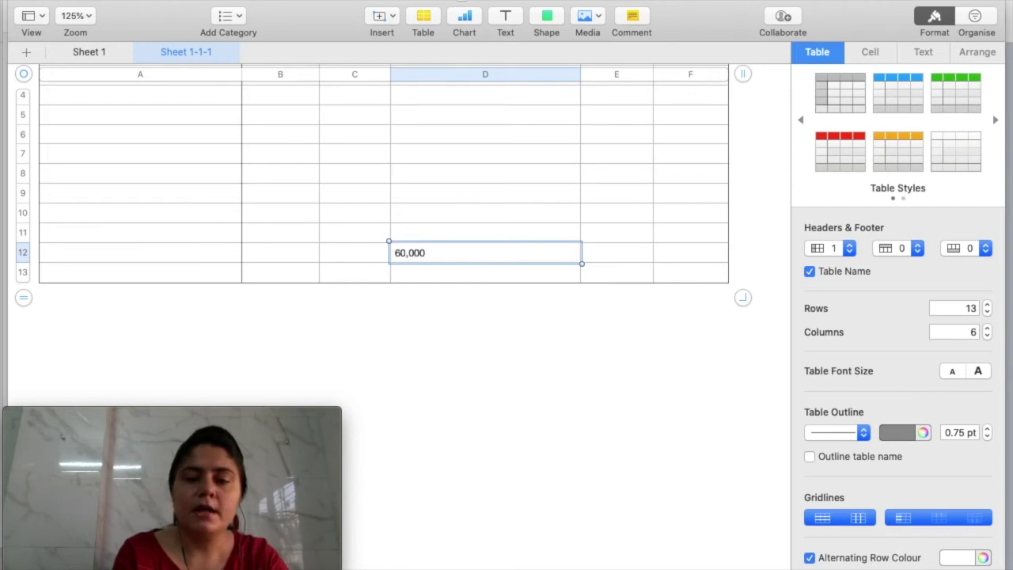
{"action": "type", "text": "/"}
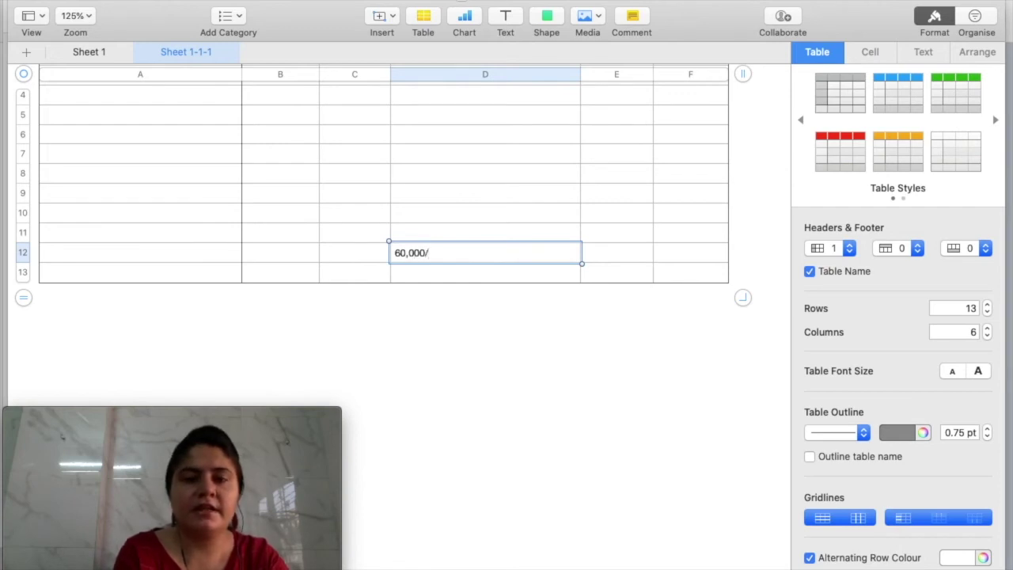
{"action": "type", "text": "5="}
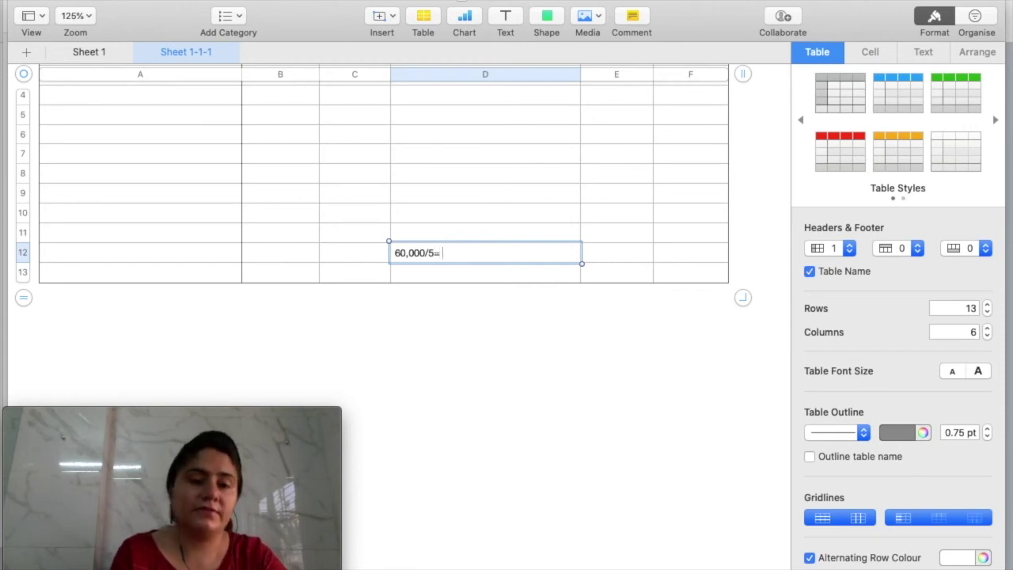
{"action": "type", "text": " 12,000"}
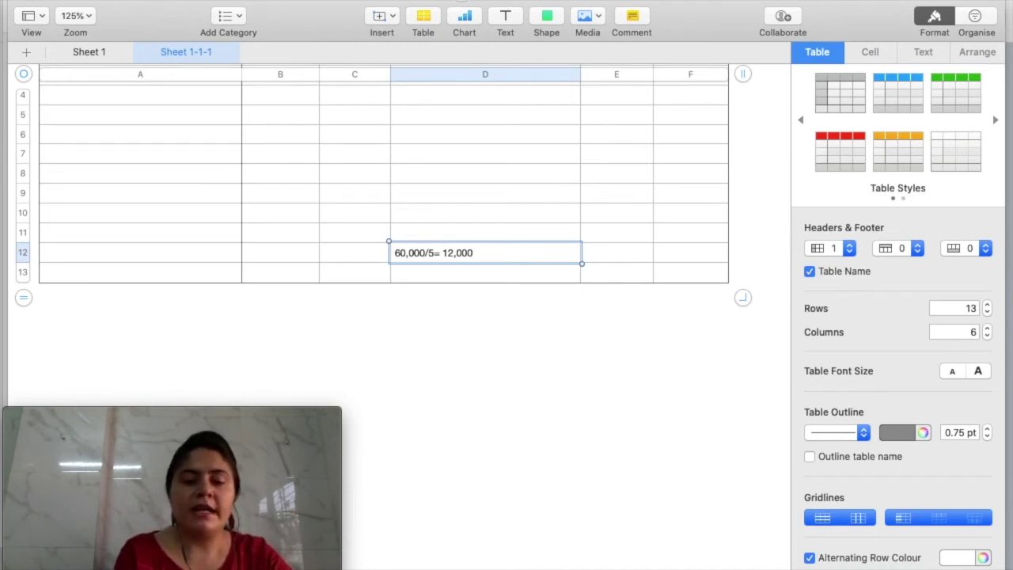
{"action": "type", "text": "X3"}
{"action": "key", "text": "BackSpace"}
{"action": "type", "text": "2"}
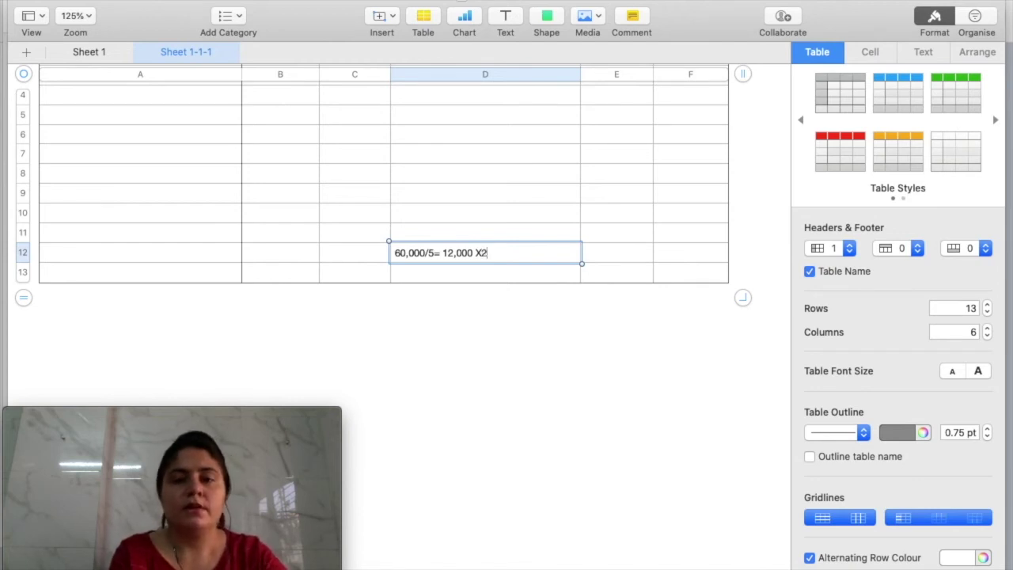
{"action": "type", "text": "= 24000"}
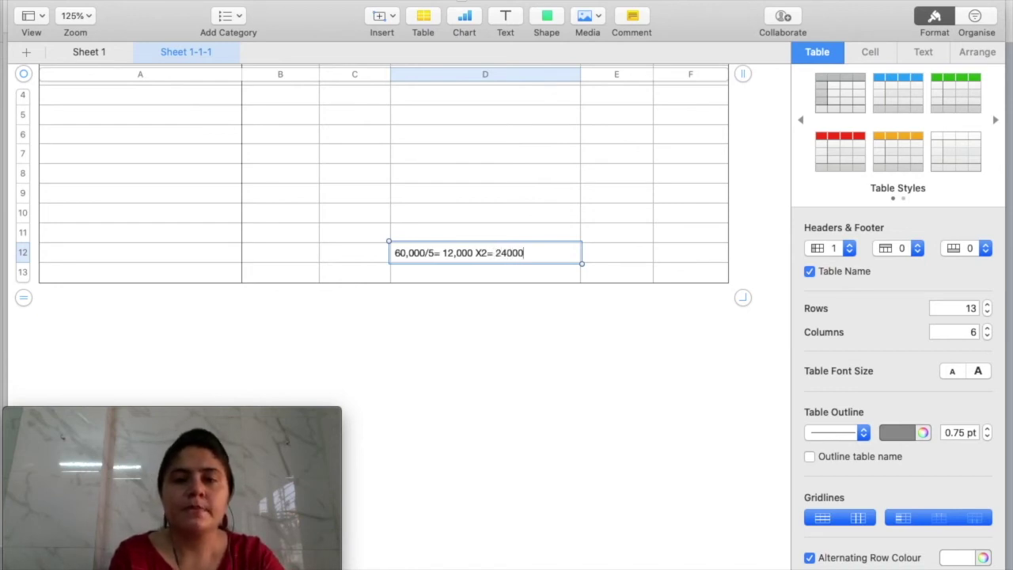
{"action": "key", "text": "Return"}
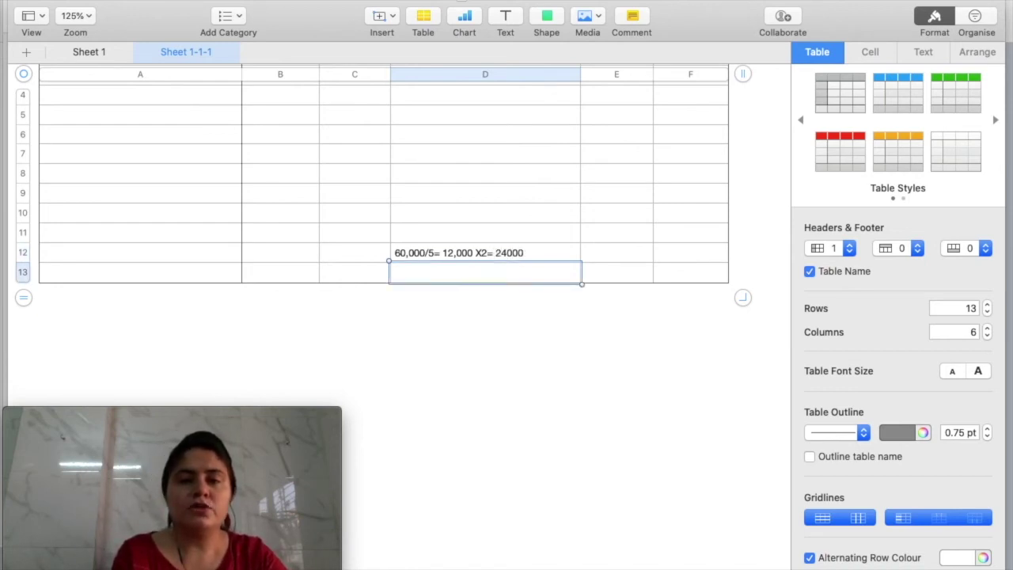
Write the second working "12,000X3 = 36,000" in cell D13, directly below the first calculation
{"action": "type", "text": "12,"}
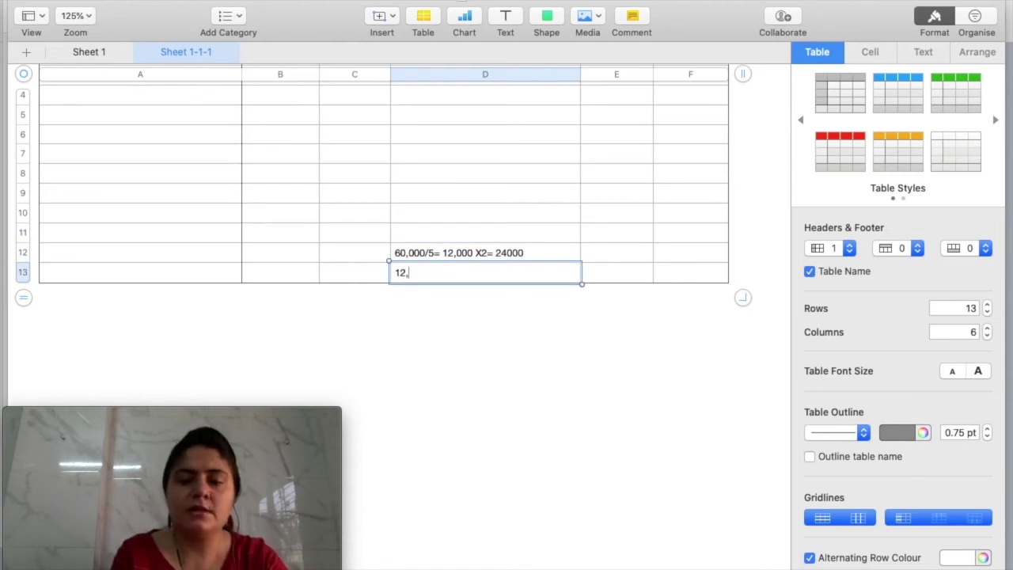
{"action": "type", "text": "000X3"}
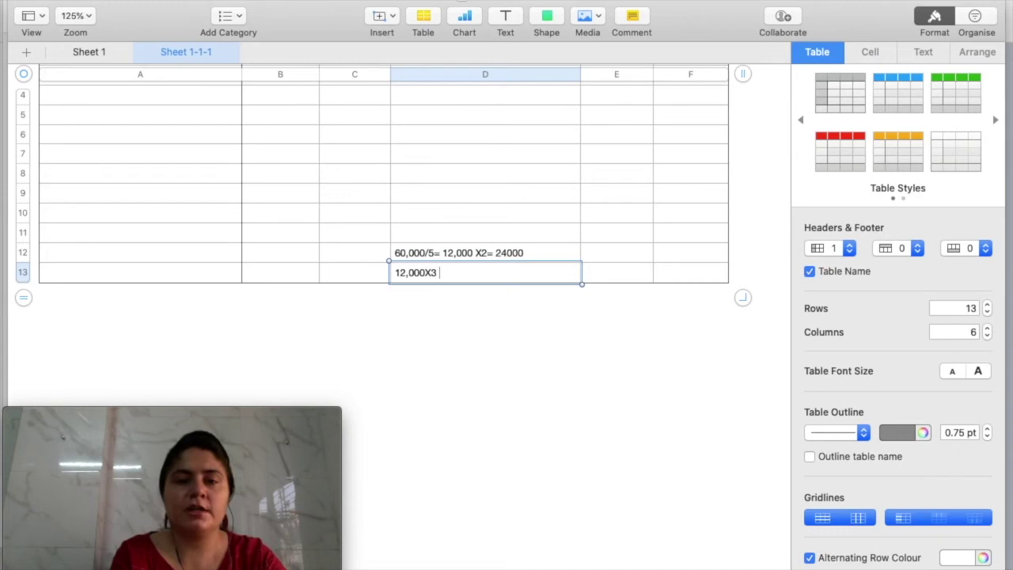
{"action": "type", "text": " = 36"}
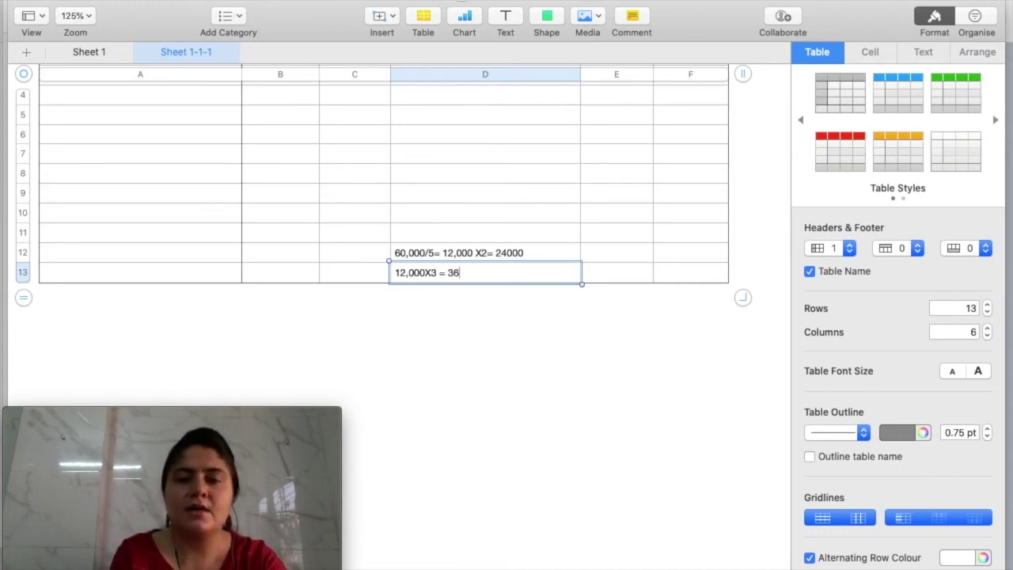
{"action": "type", "text": ",000"}
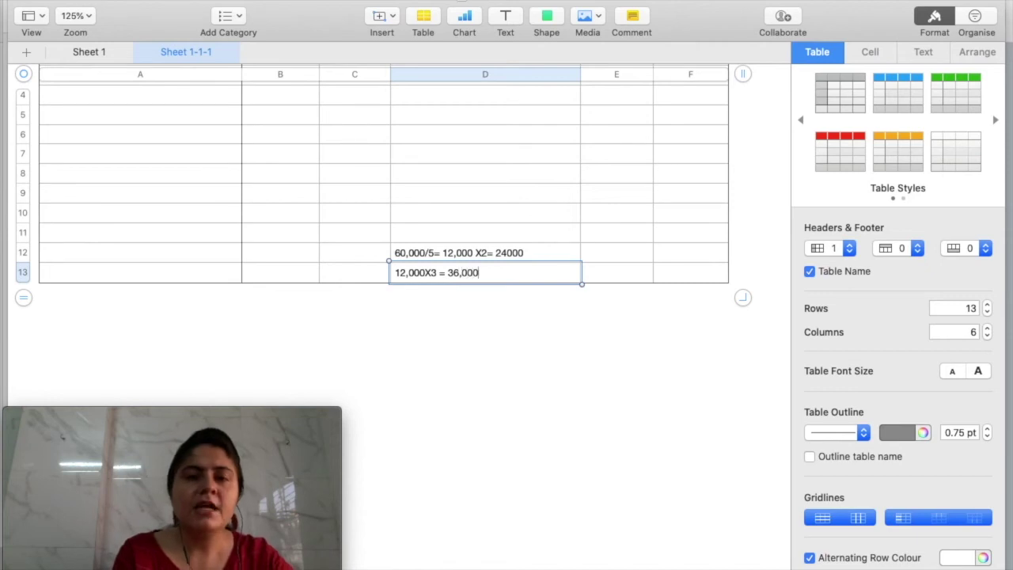